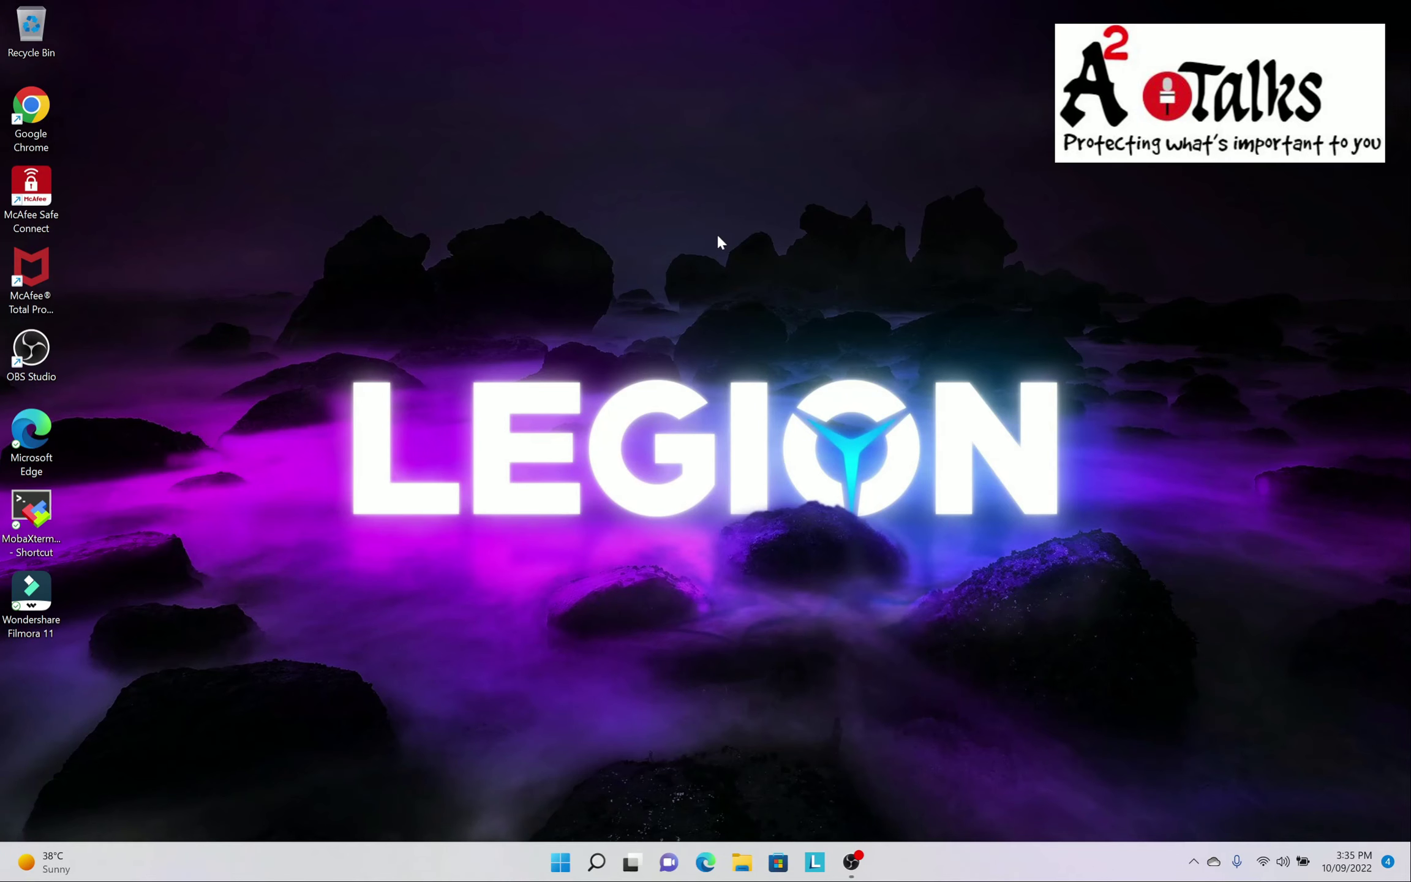
double_click(32, 110)
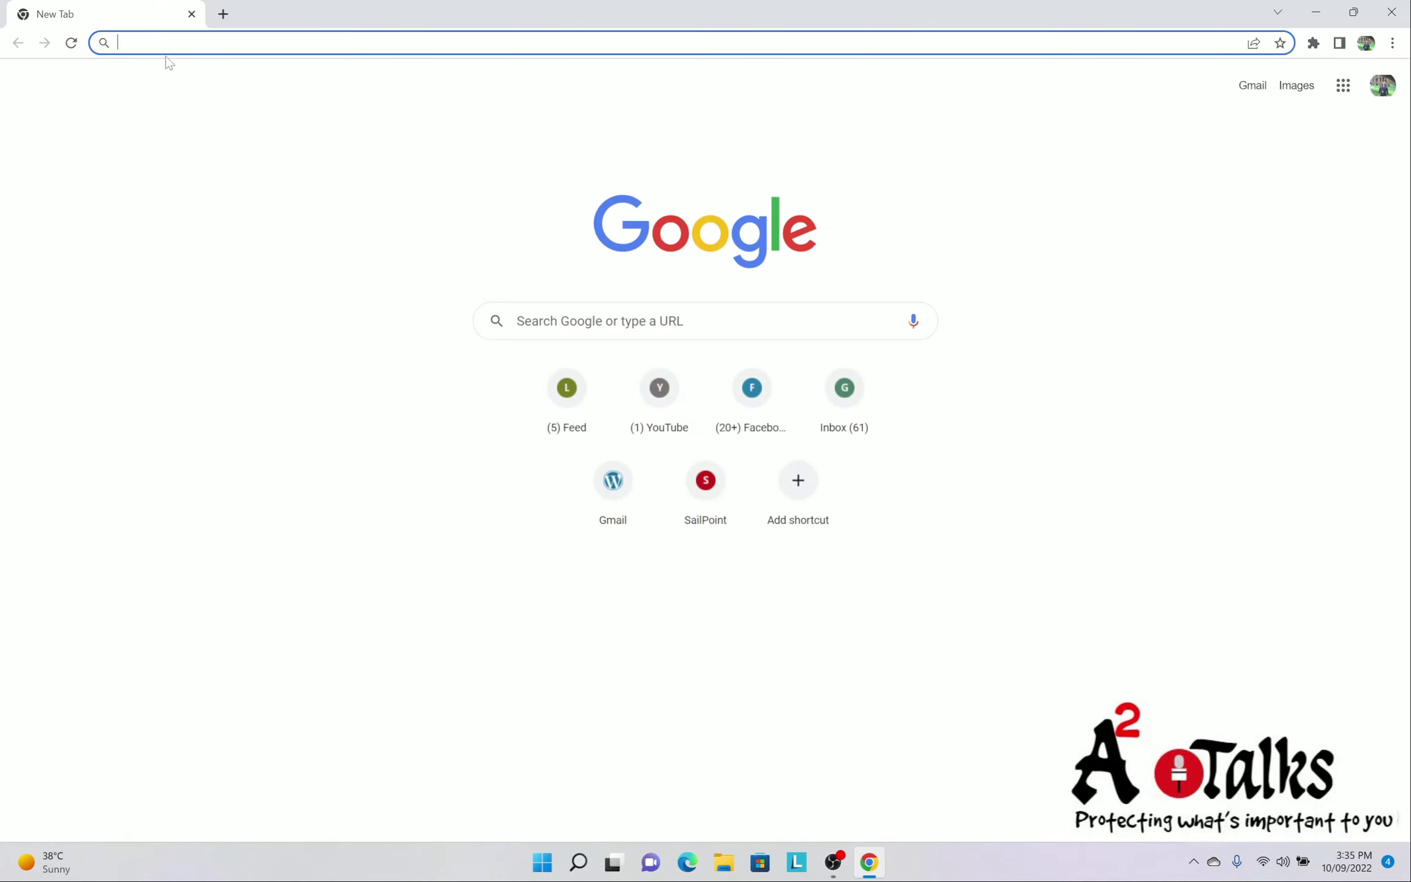
text(https:)
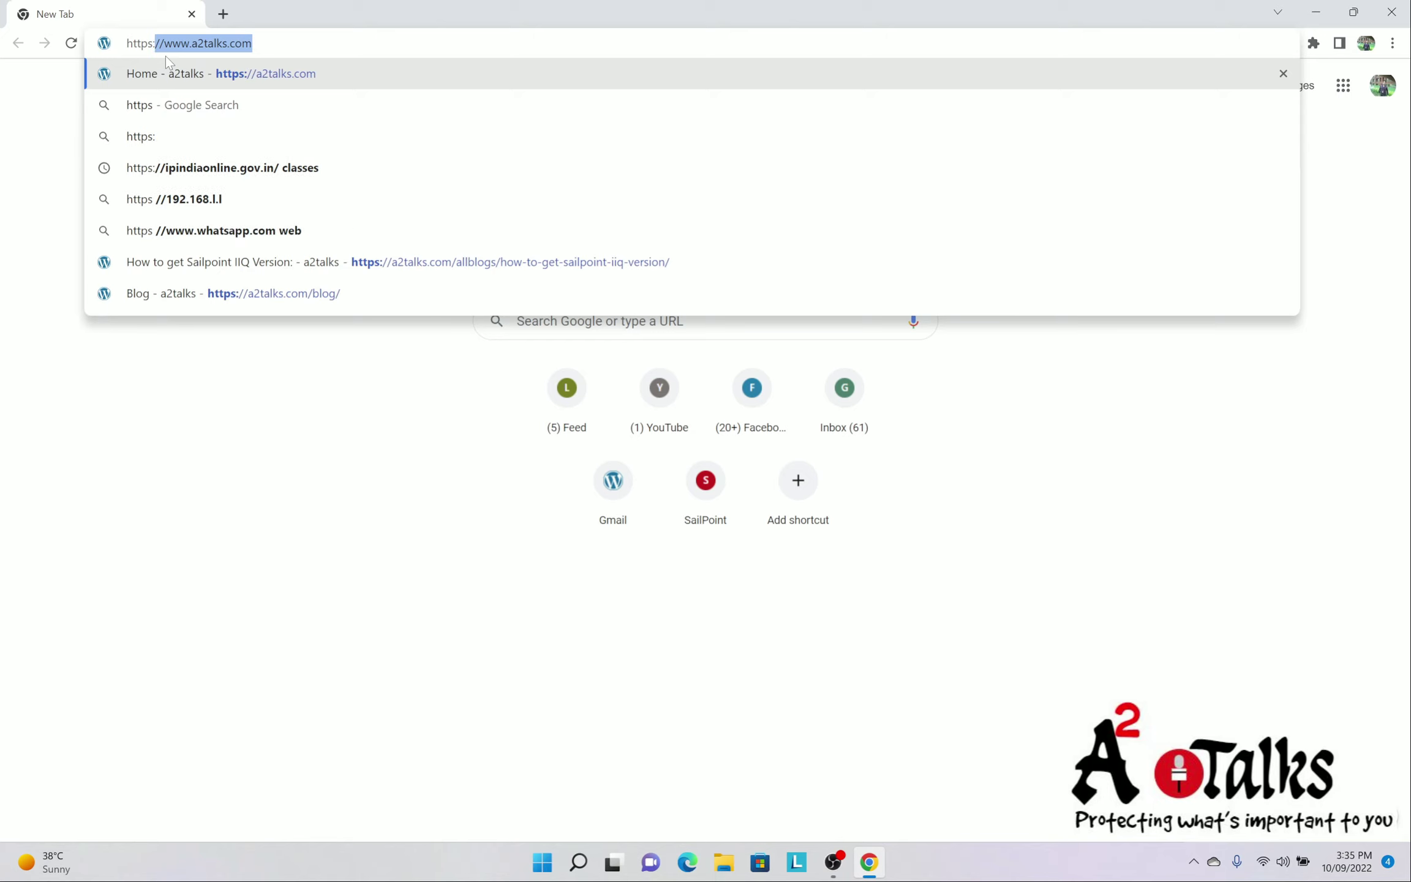
text(//a2)
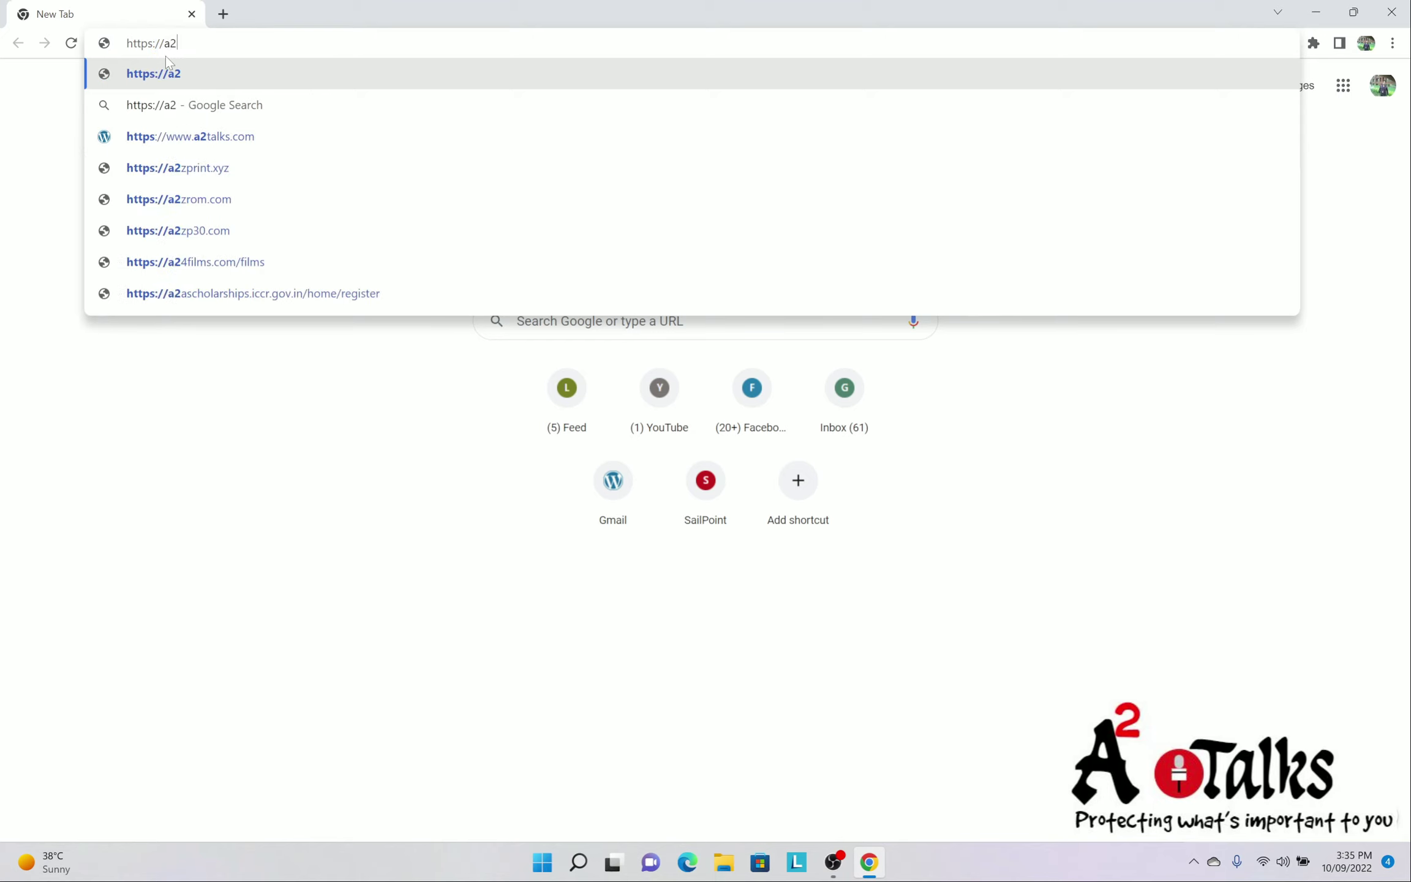
text(talks.)
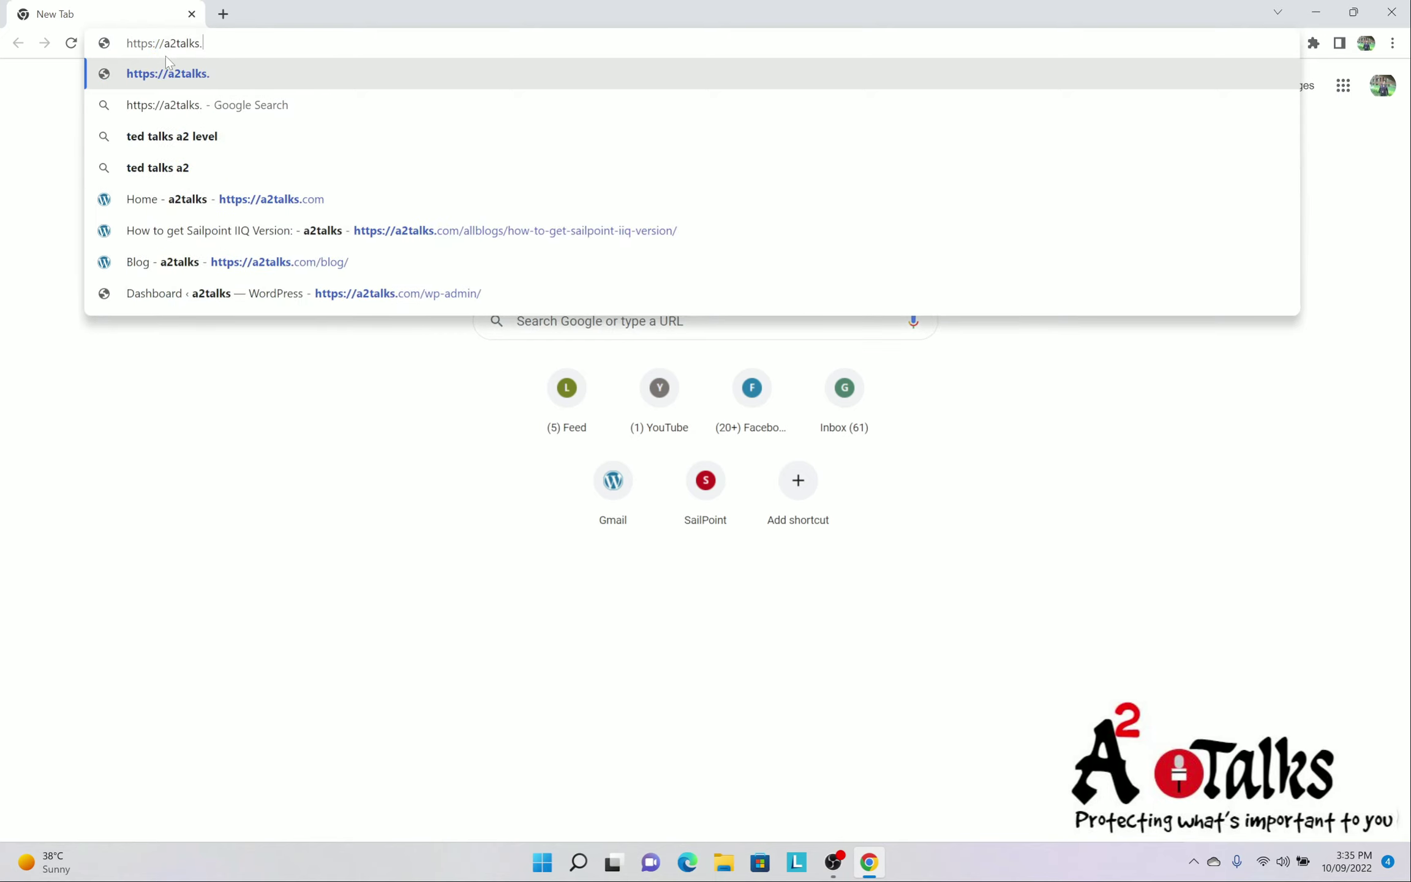
text(com)
key(Return)
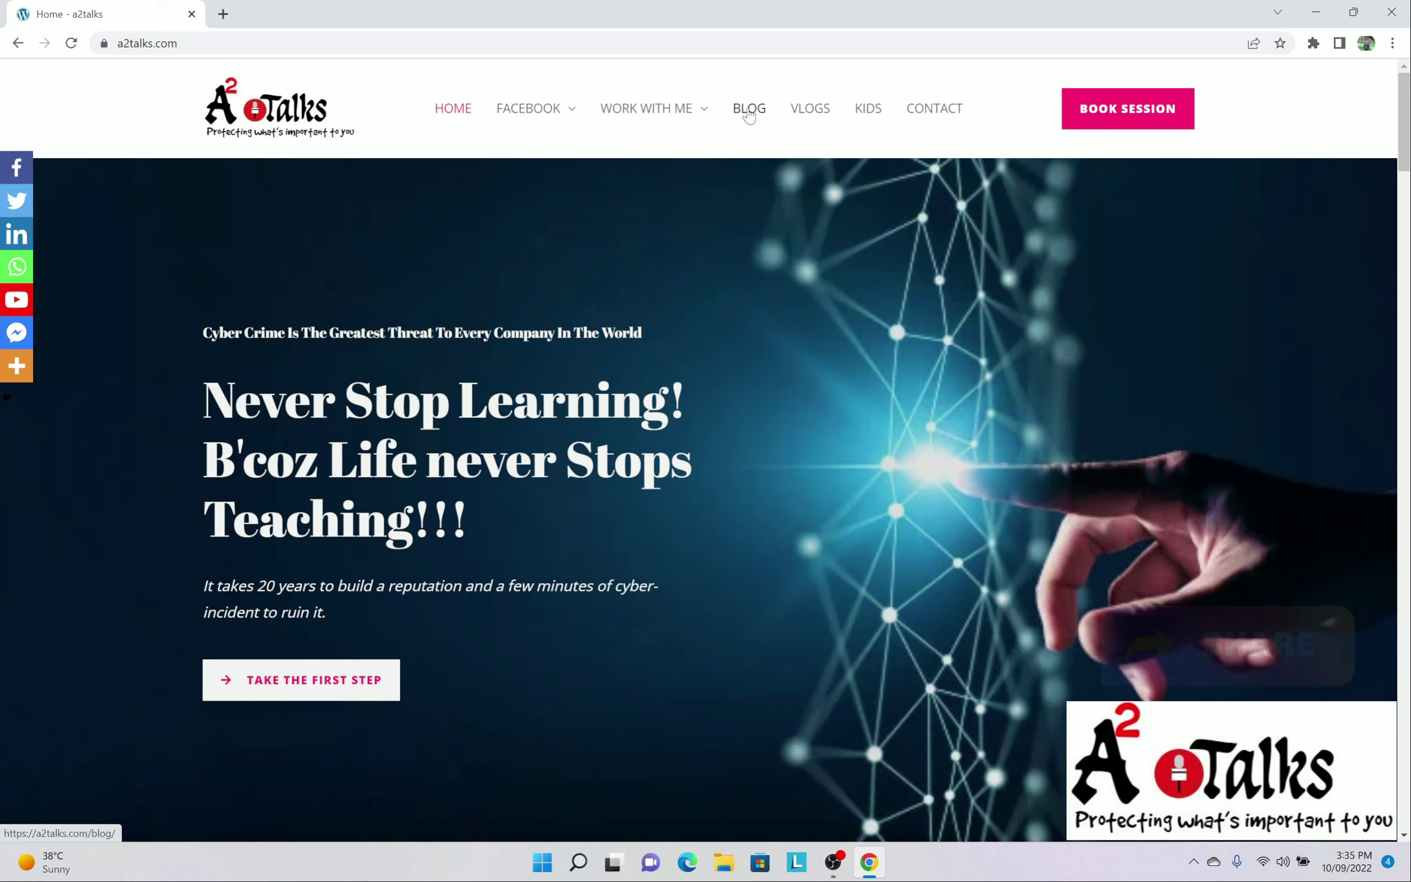
Open the 'How to get Sailpoint IIQ Version' post from the a2talks blog
click(753, 114)
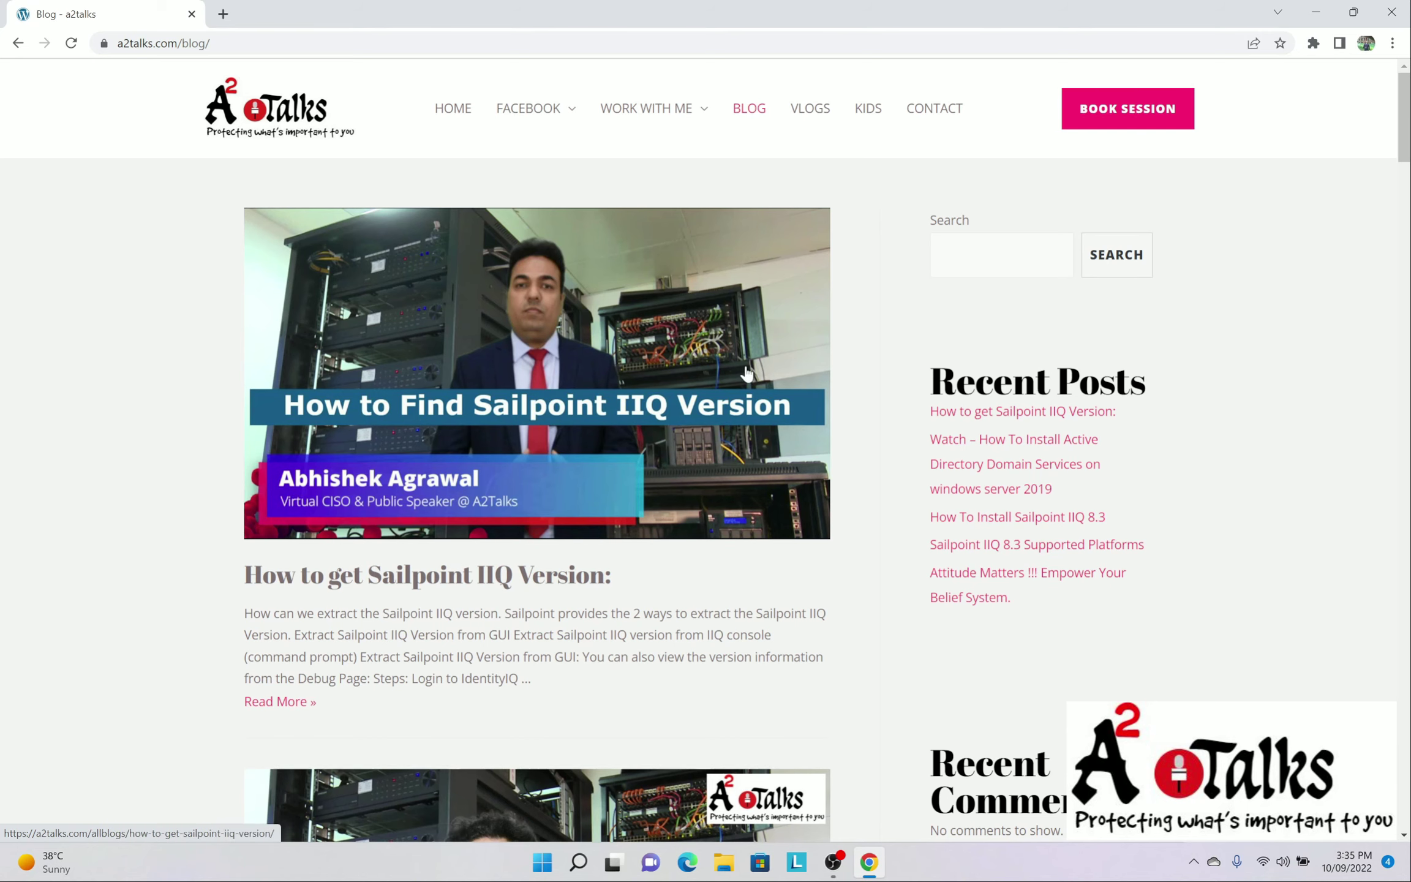
scroll(366, 362, down, 1)
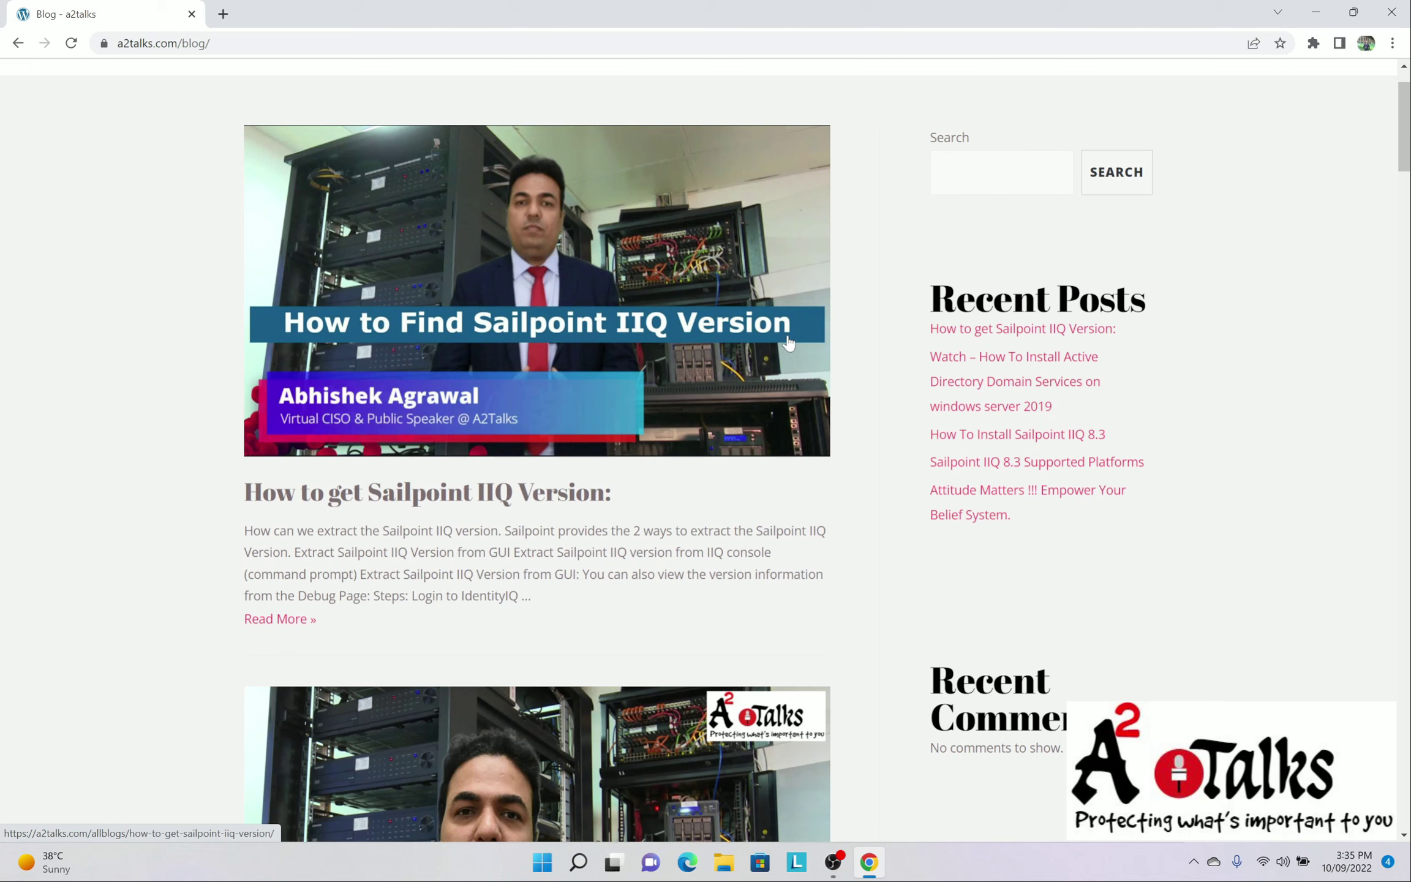
click(386, 498)
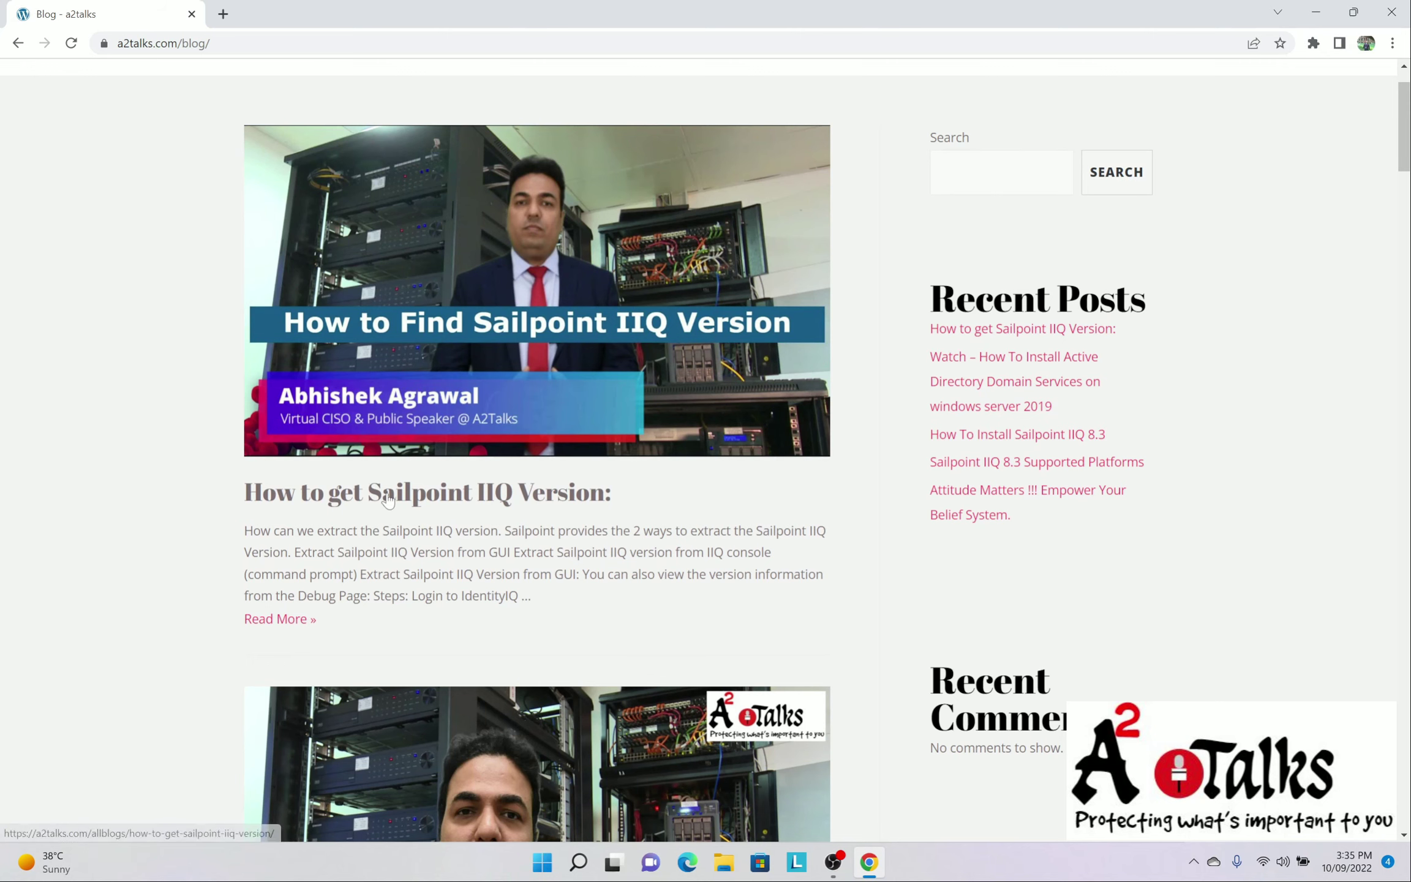
scroll(593, 397, down, 5)
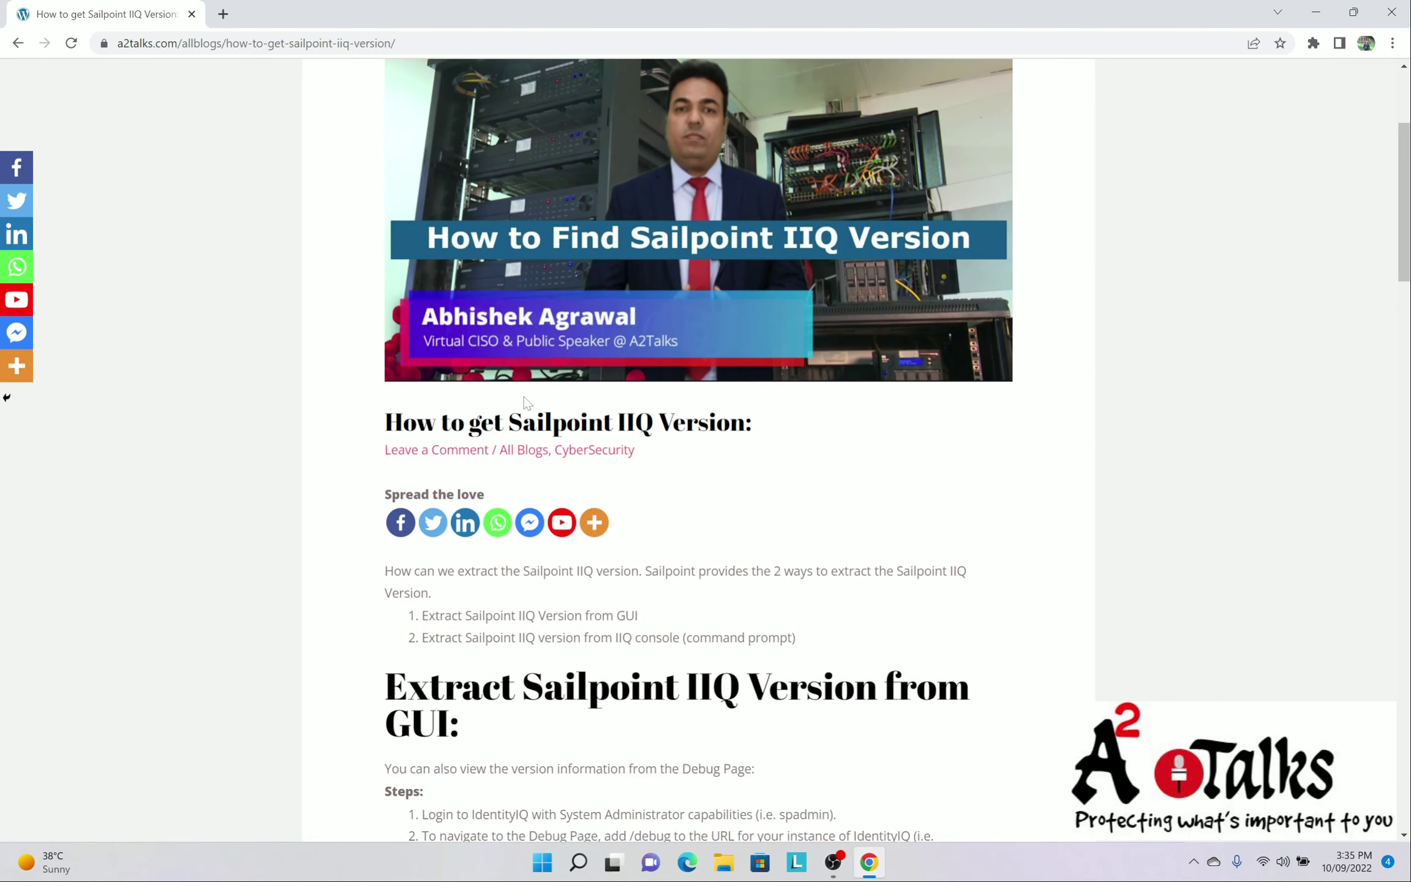
Highlight the post's intro about the 2 ways and the GUI extraction method
drag(401, 406, 923, 406)
drag(735, 405, 886, 406)
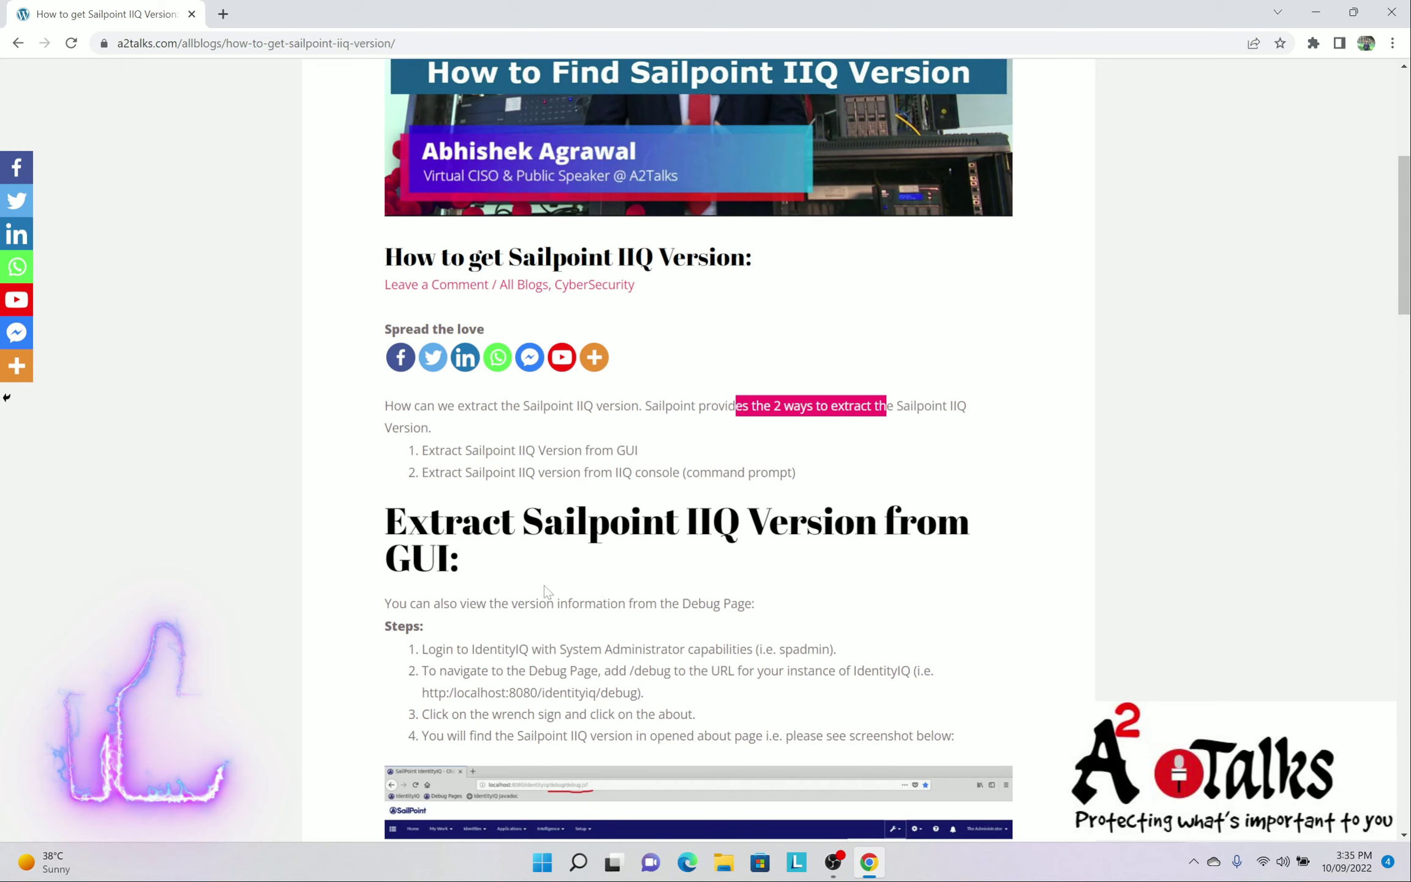
drag(479, 450, 613, 451)
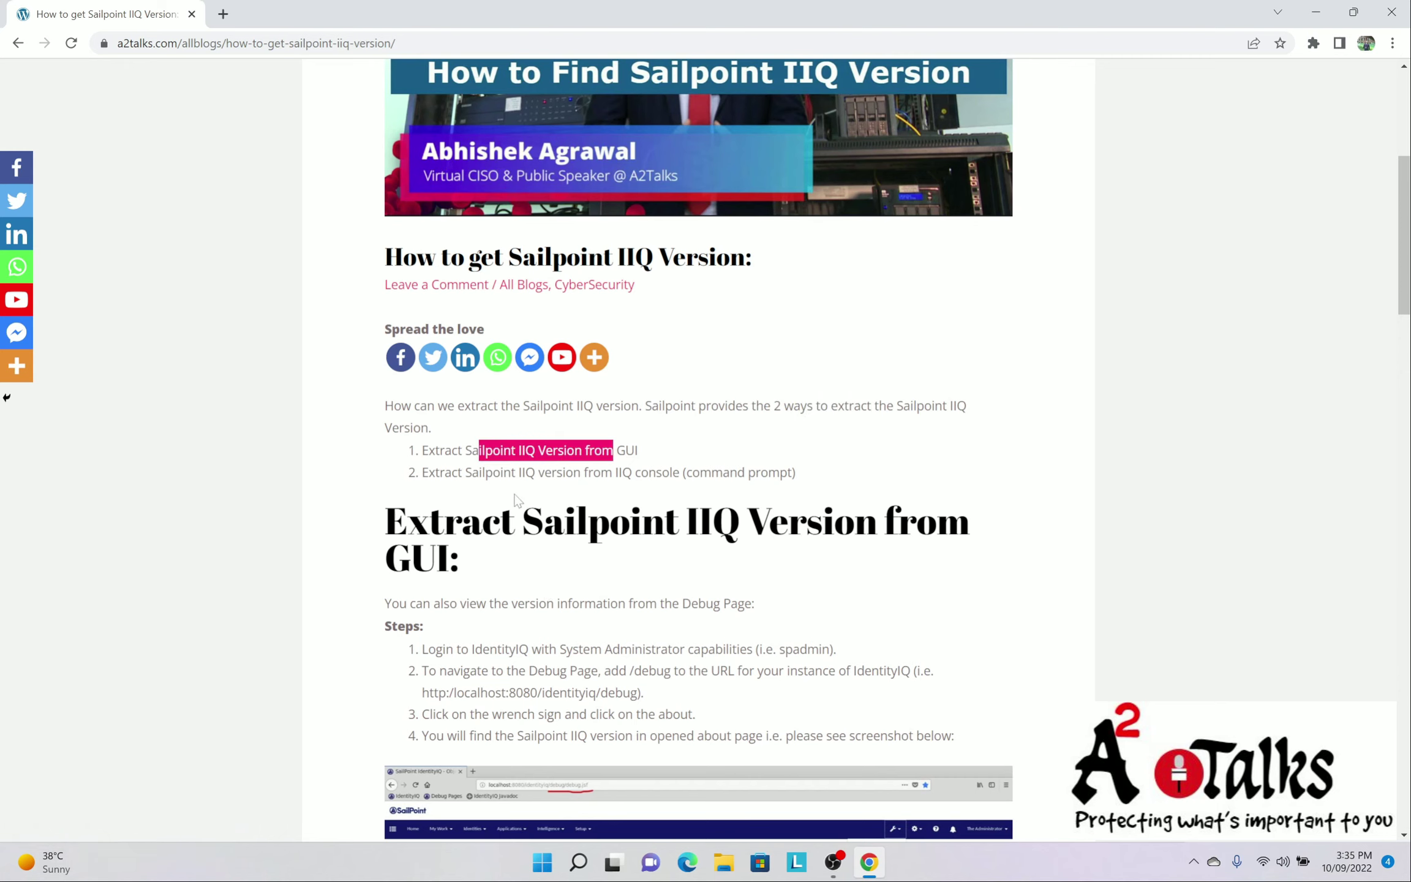
drag(501, 472, 730, 472)
Highlight the GUI steps: administrator login, Debug Page URL, and opening the about page
scroll(492, 404, down, 3)
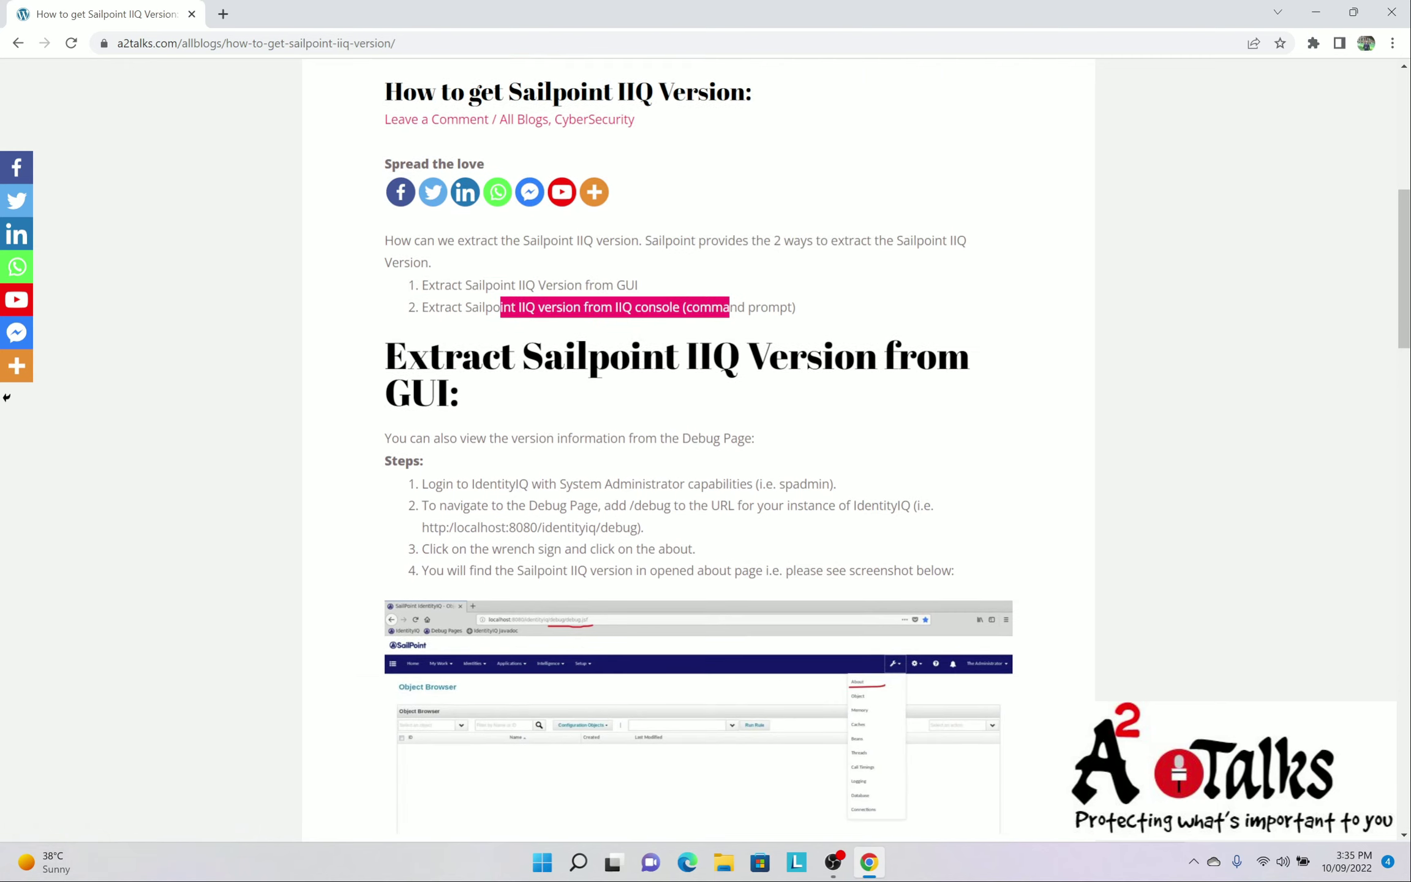
scroll(569, 453, down, 1)
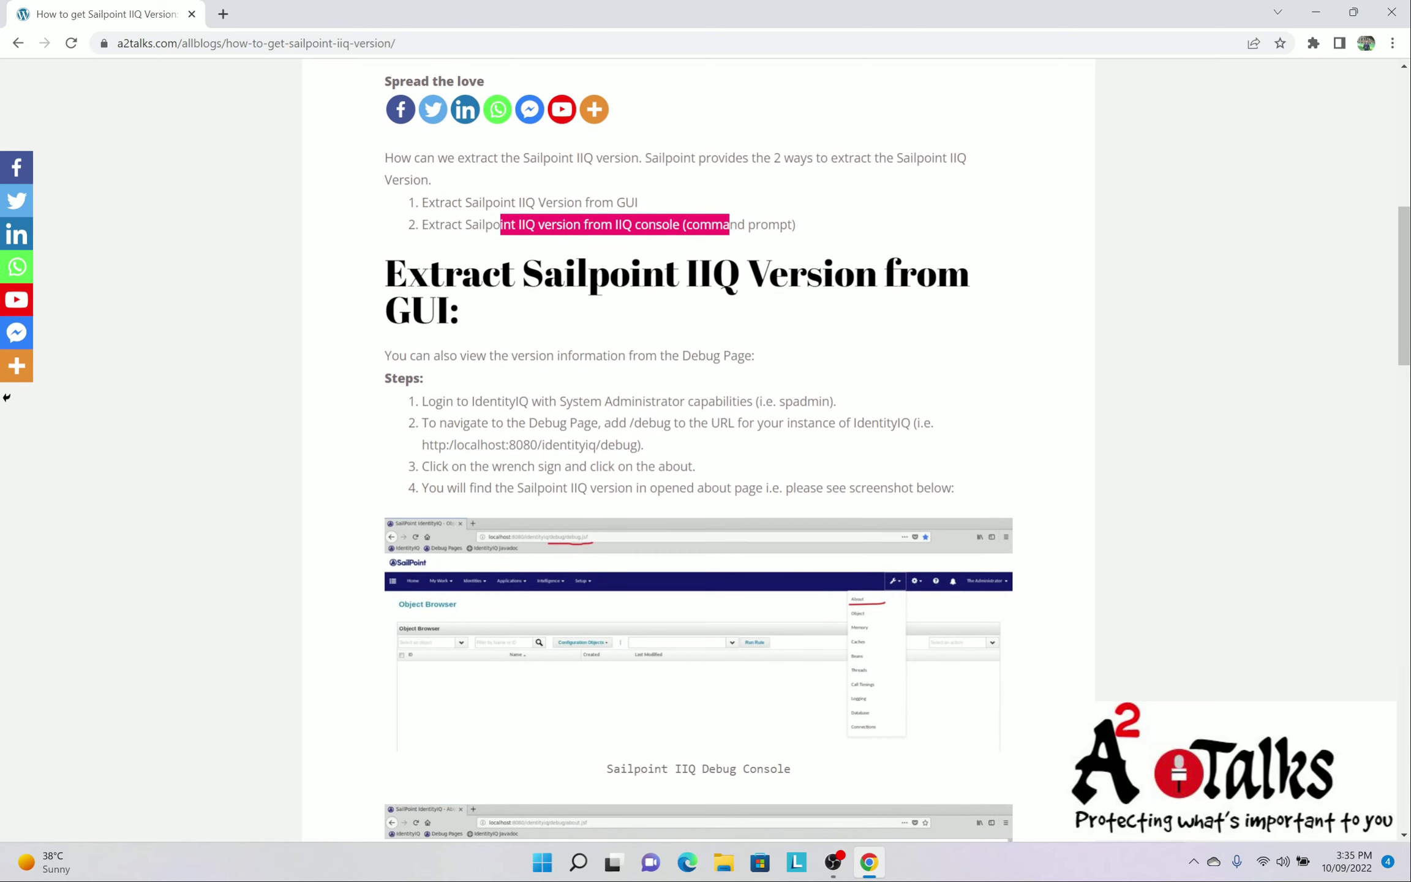
drag(457, 401, 746, 401)
scroll(807, 437, down, 1)
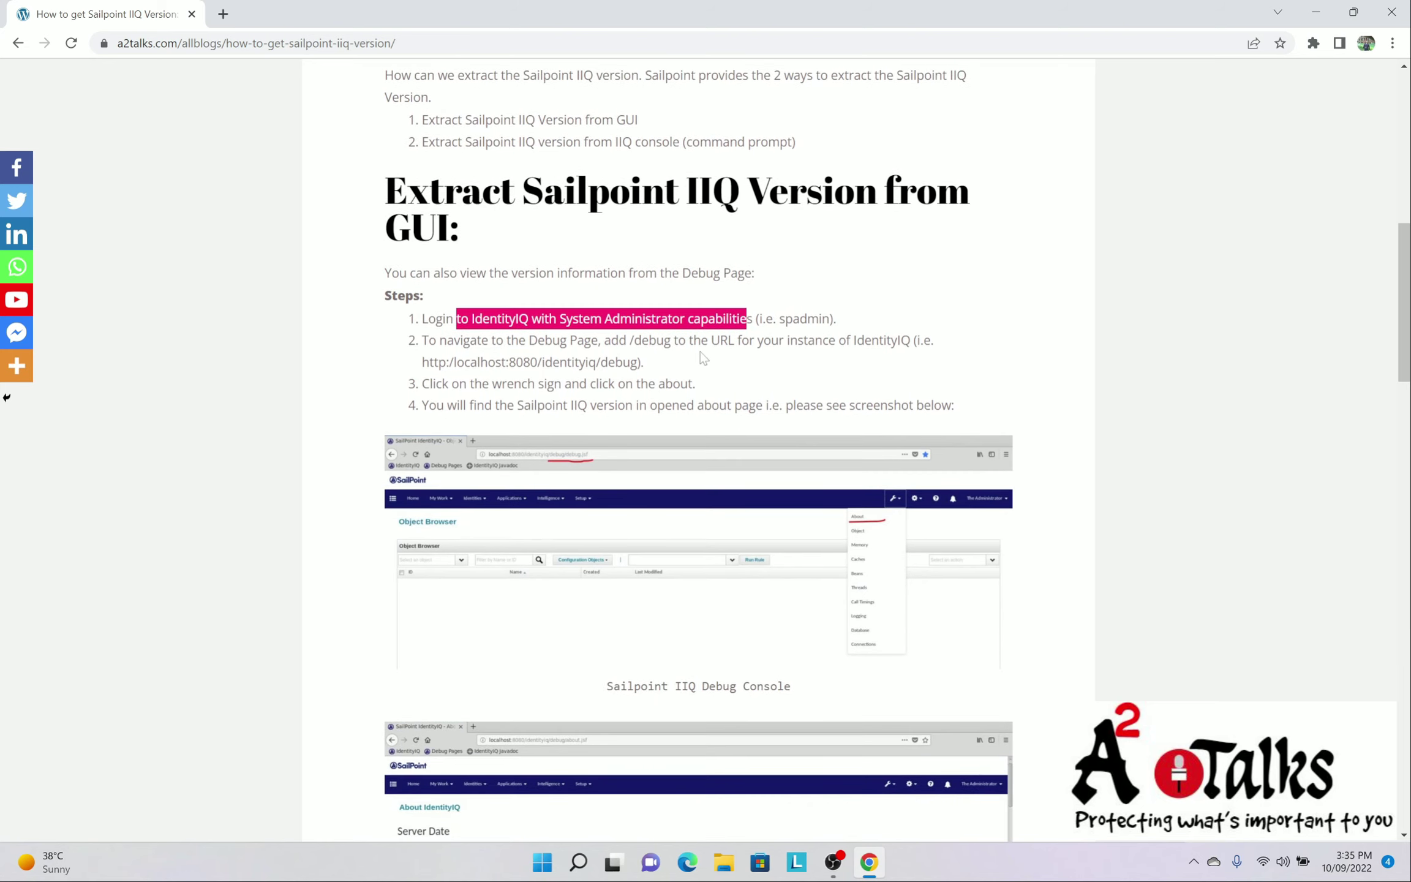
drag(460, 340, 634, 340)
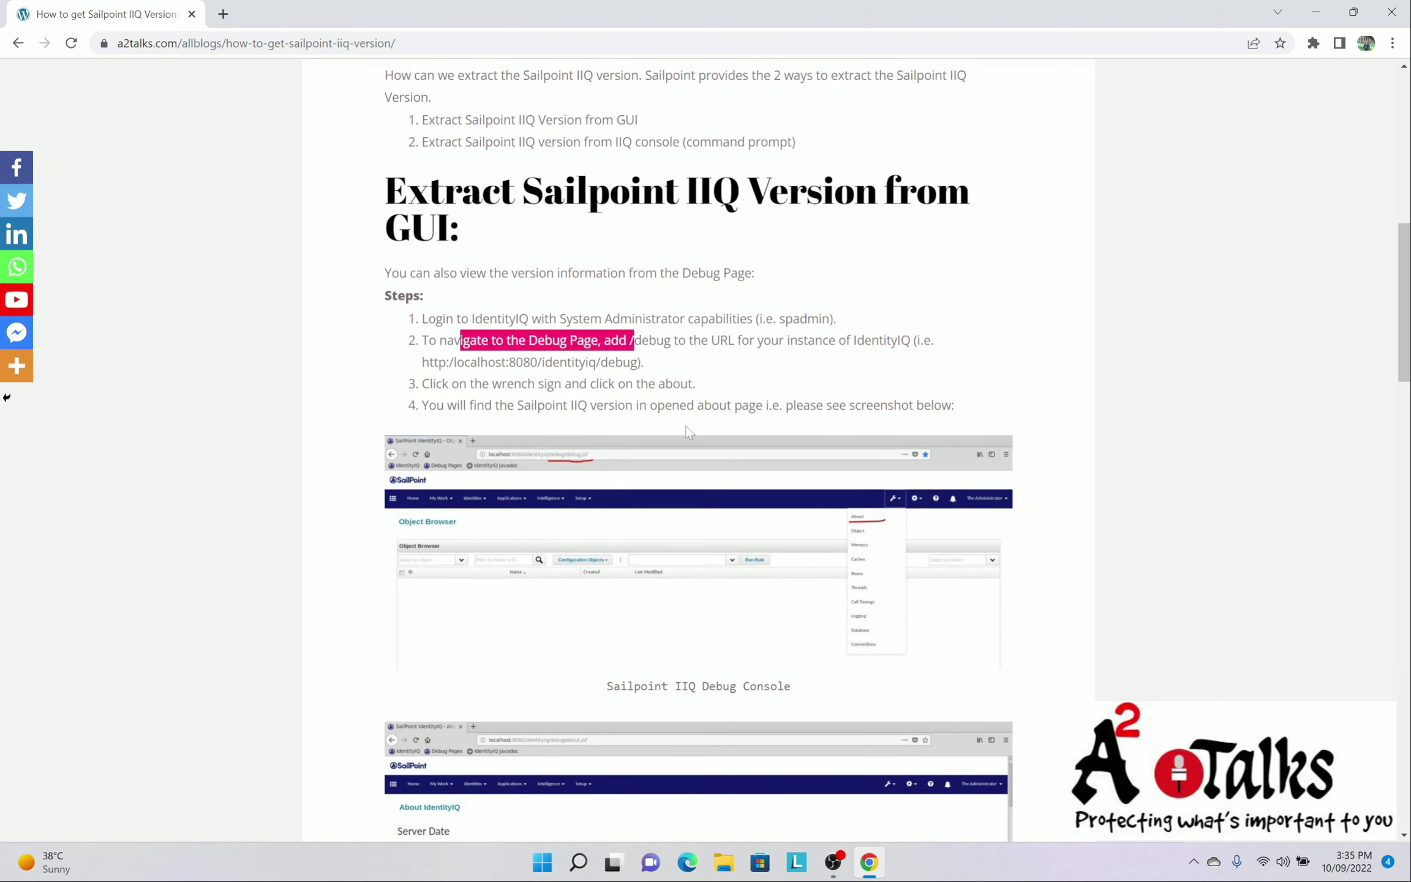
drag(452, 383, 659, 384)
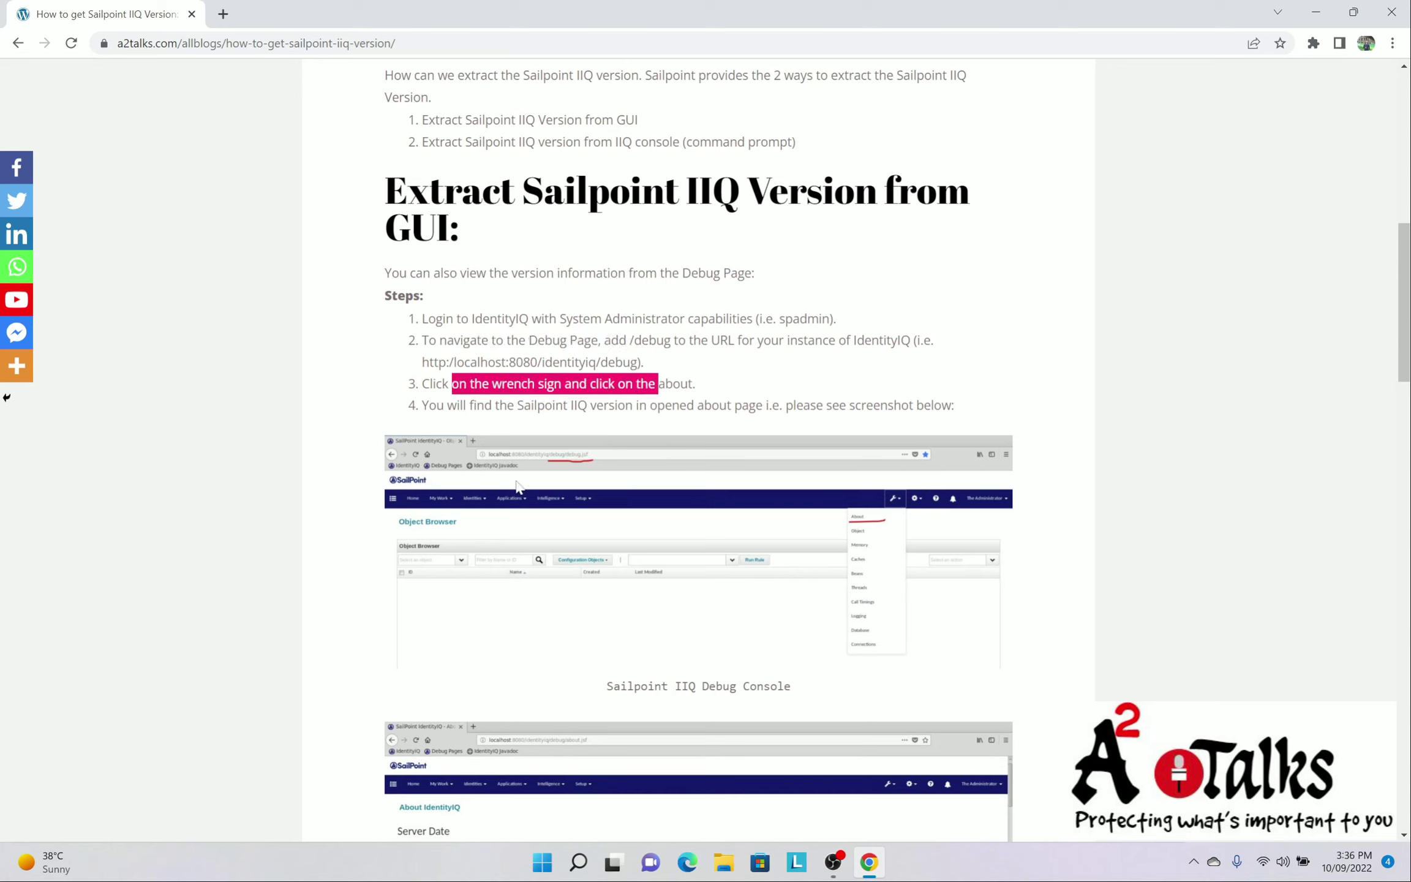
scroll(700, 504, down, 3)
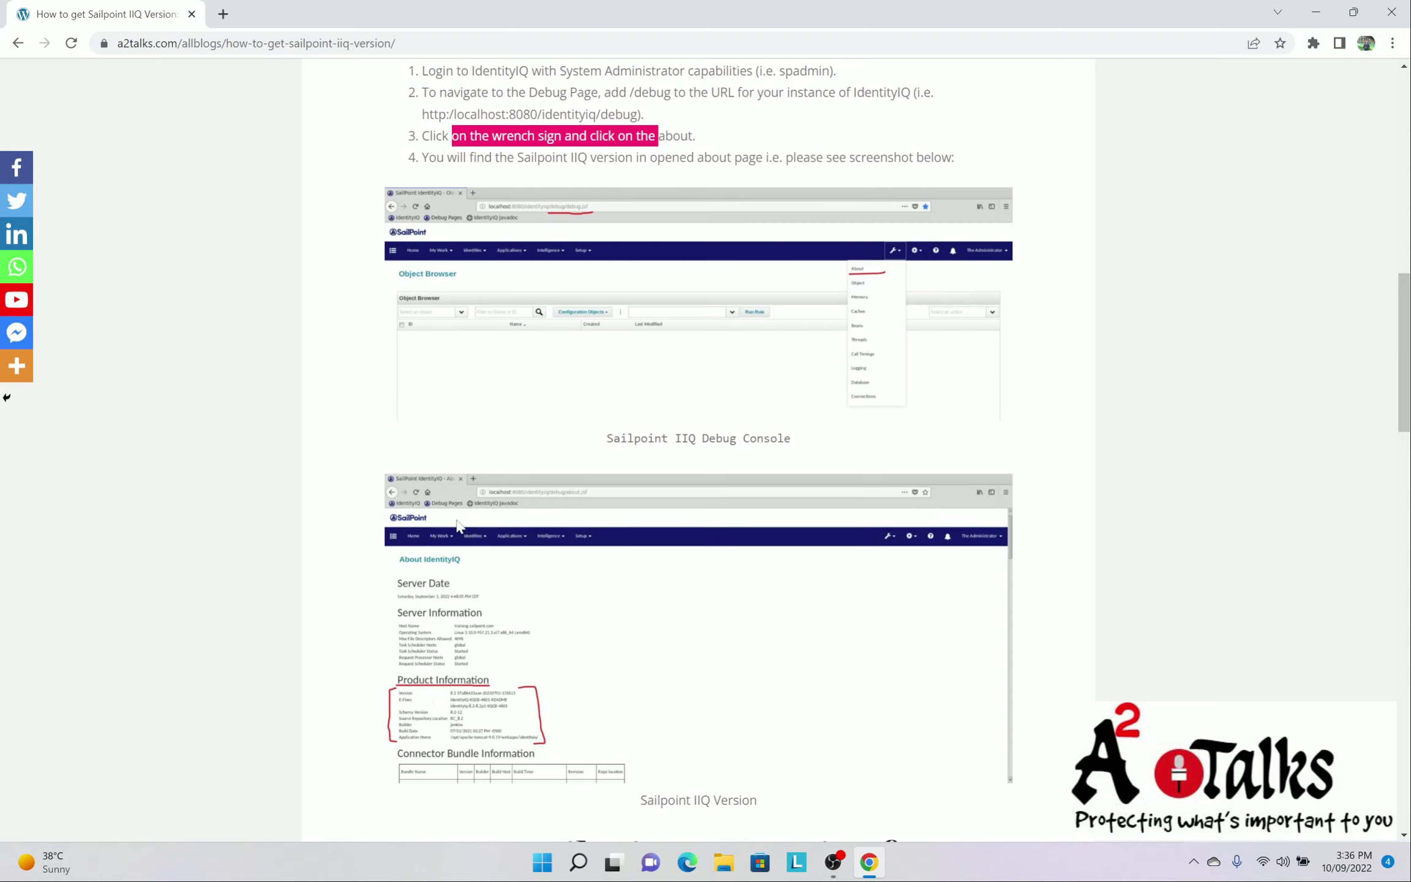
In a new tab, load the IdentityIQ login page at 192.168.0.110:8080/identityiq
click(222, 13)
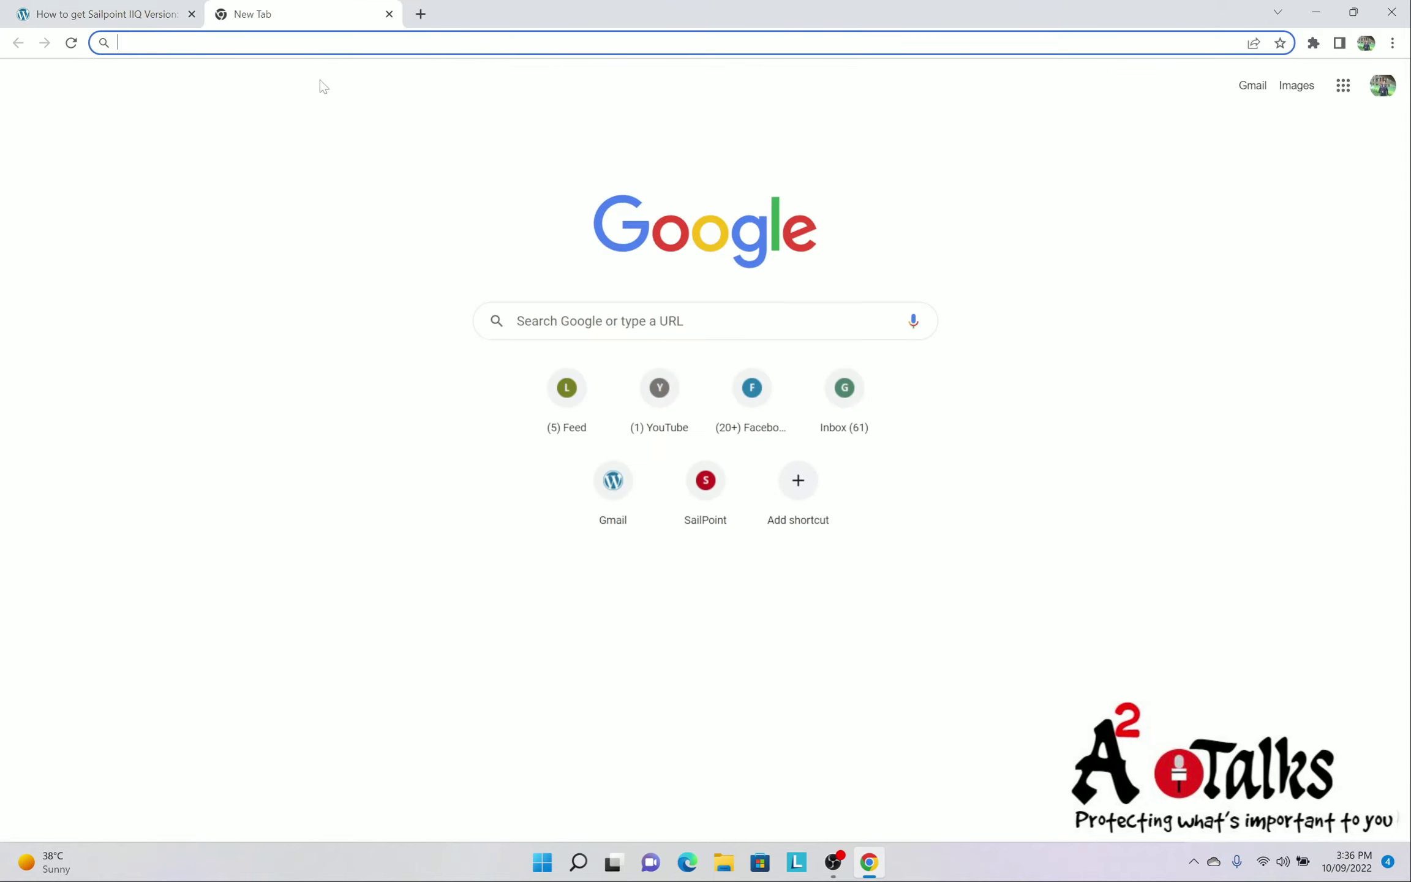
text(https\\)
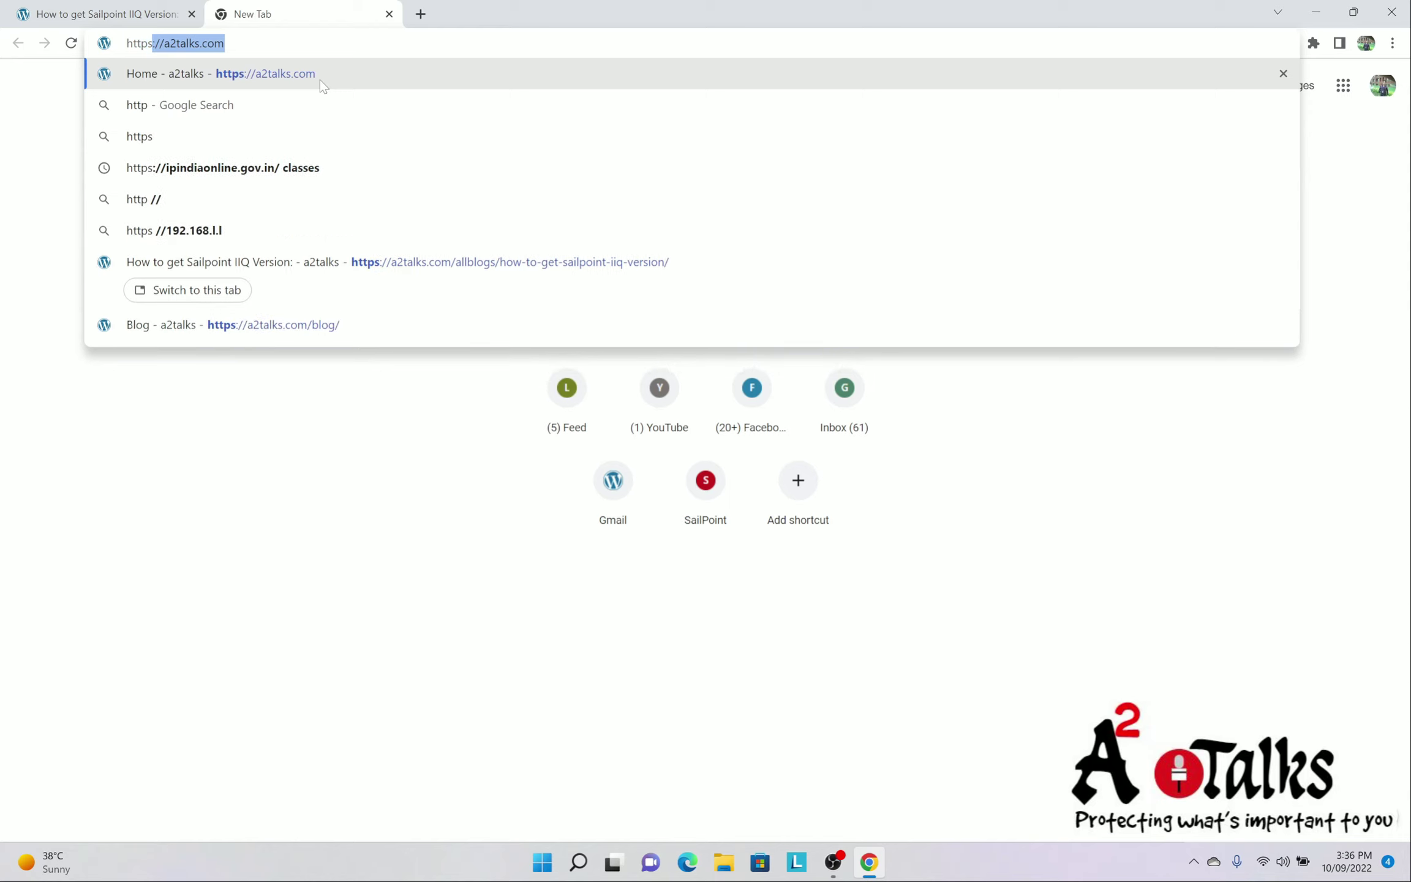
key(BackSpace)
key(BackSpace)
key(BackSpace)
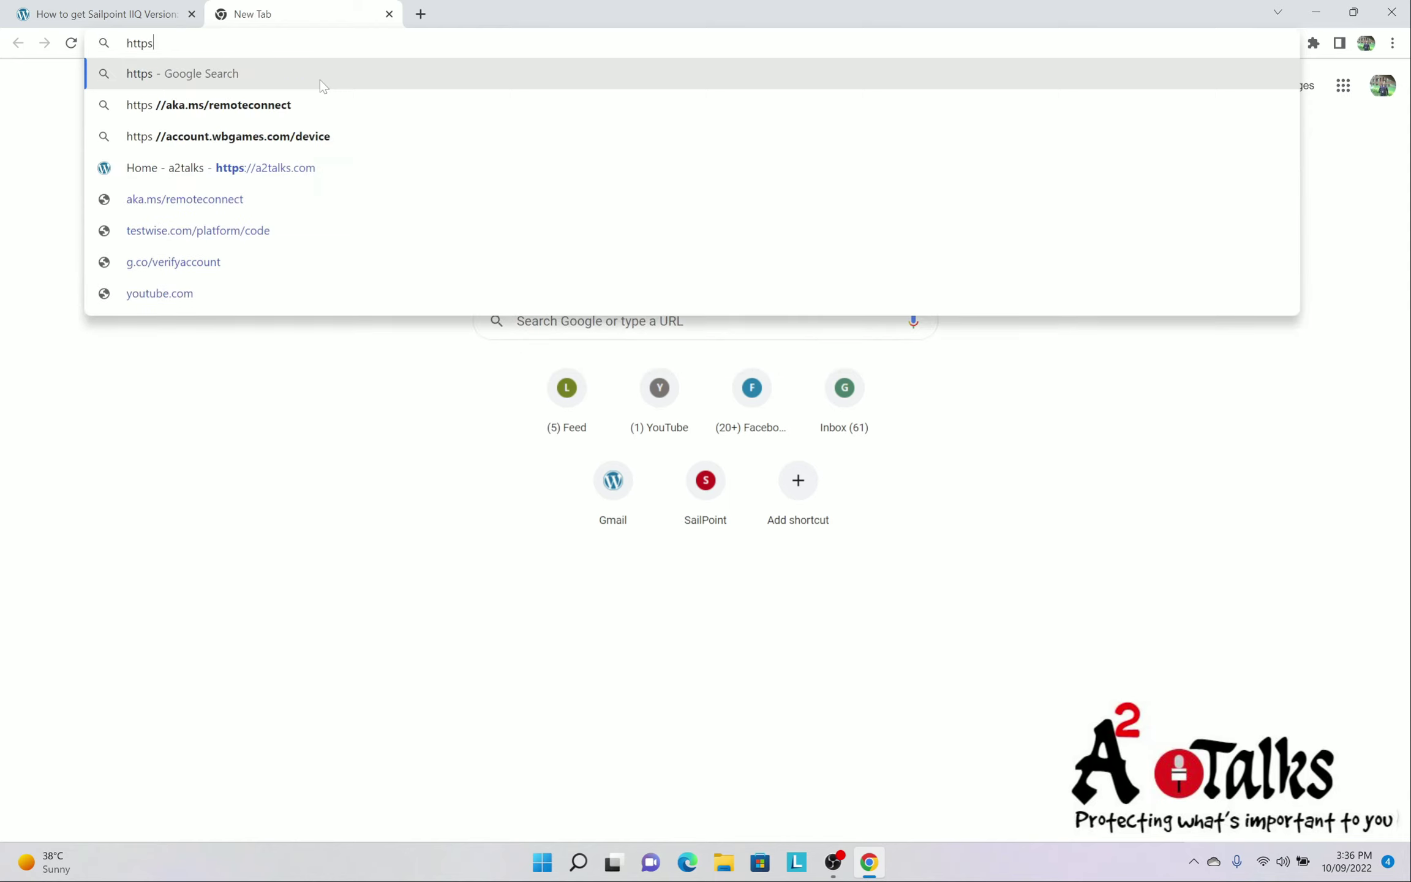
text(://)
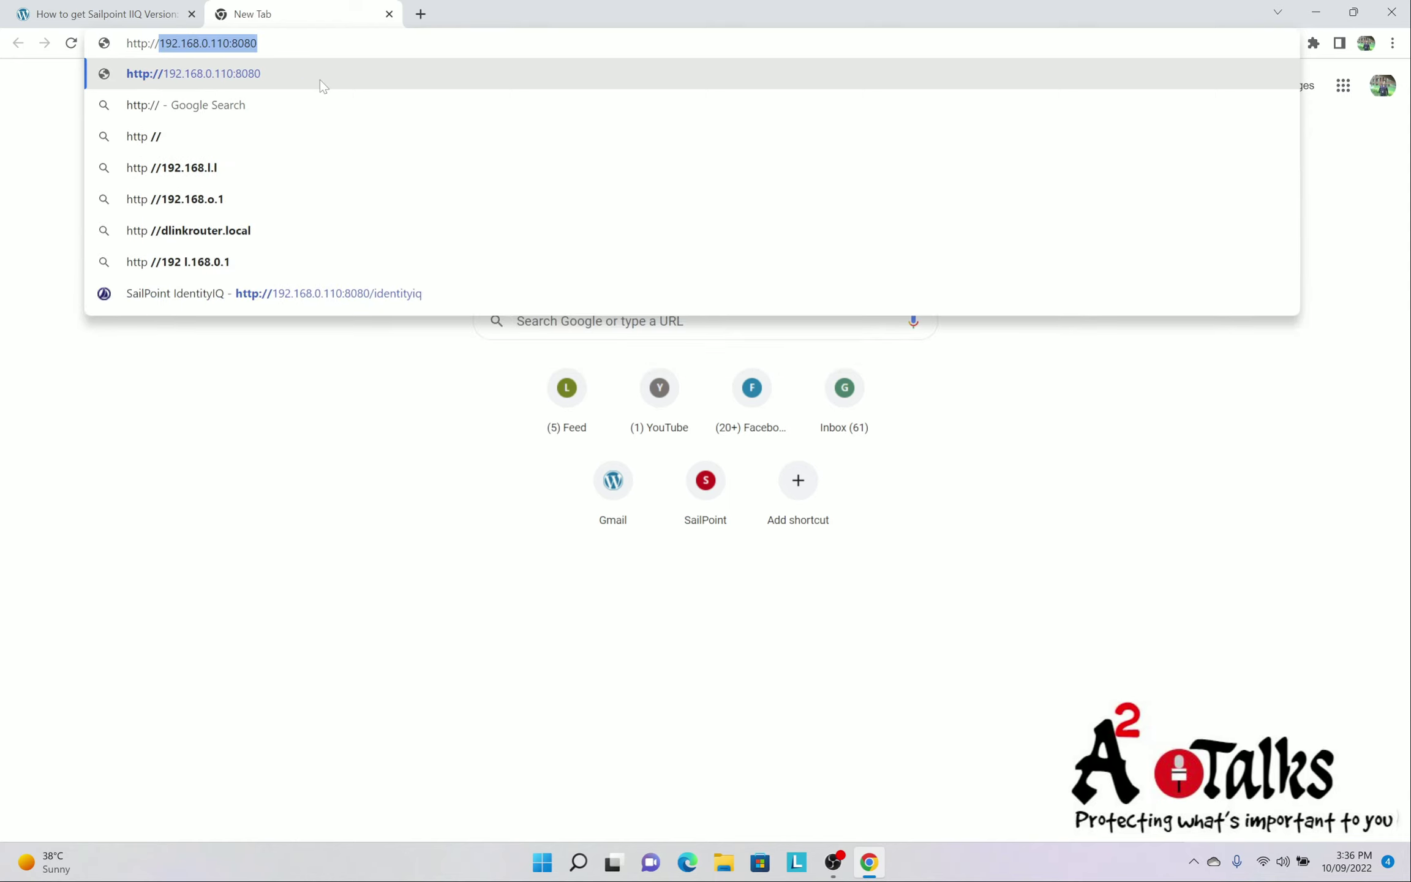
key(Right)
text(/identity)
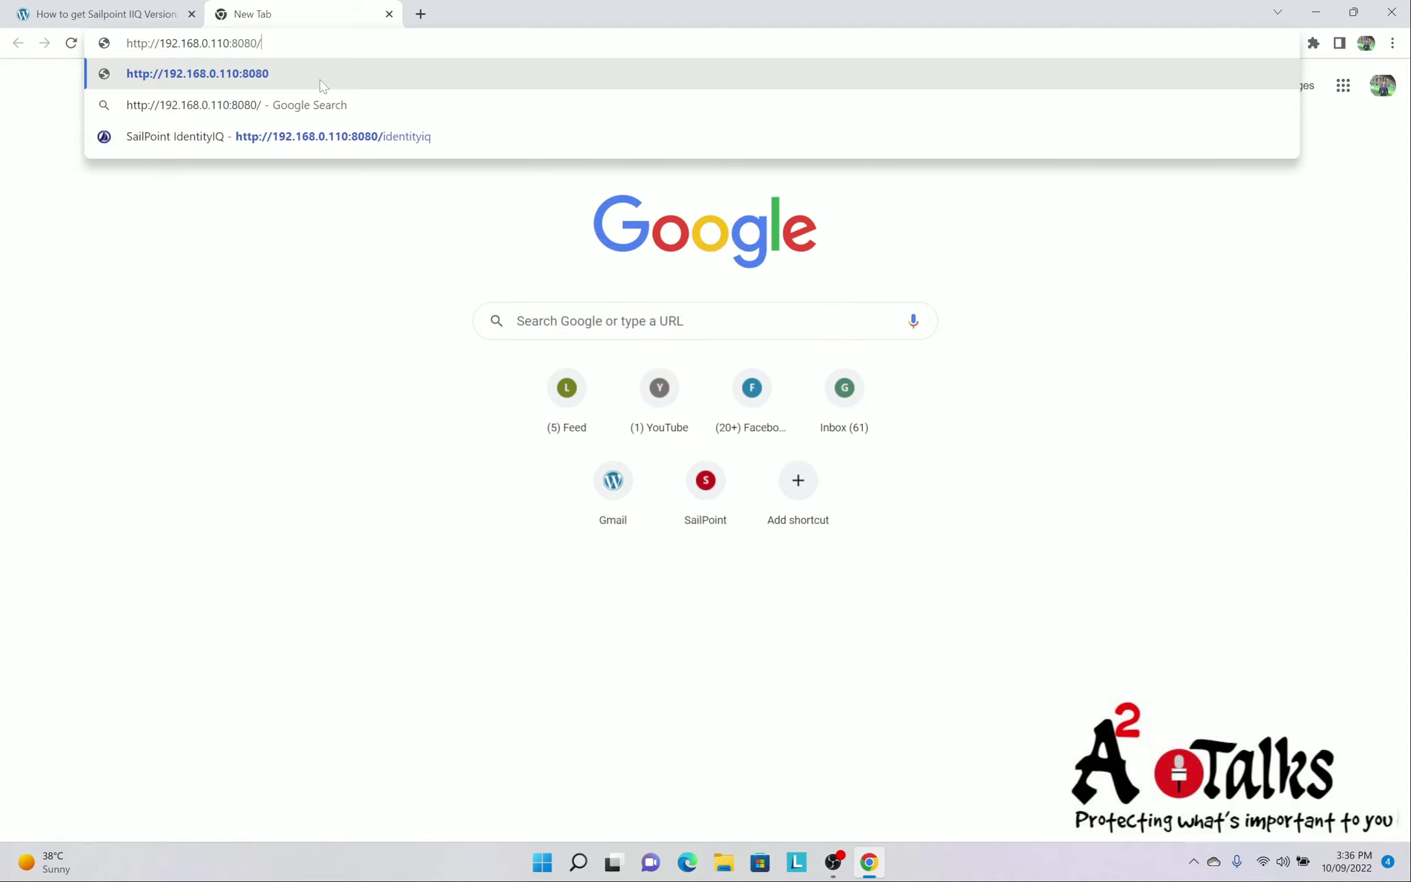
text(iq)
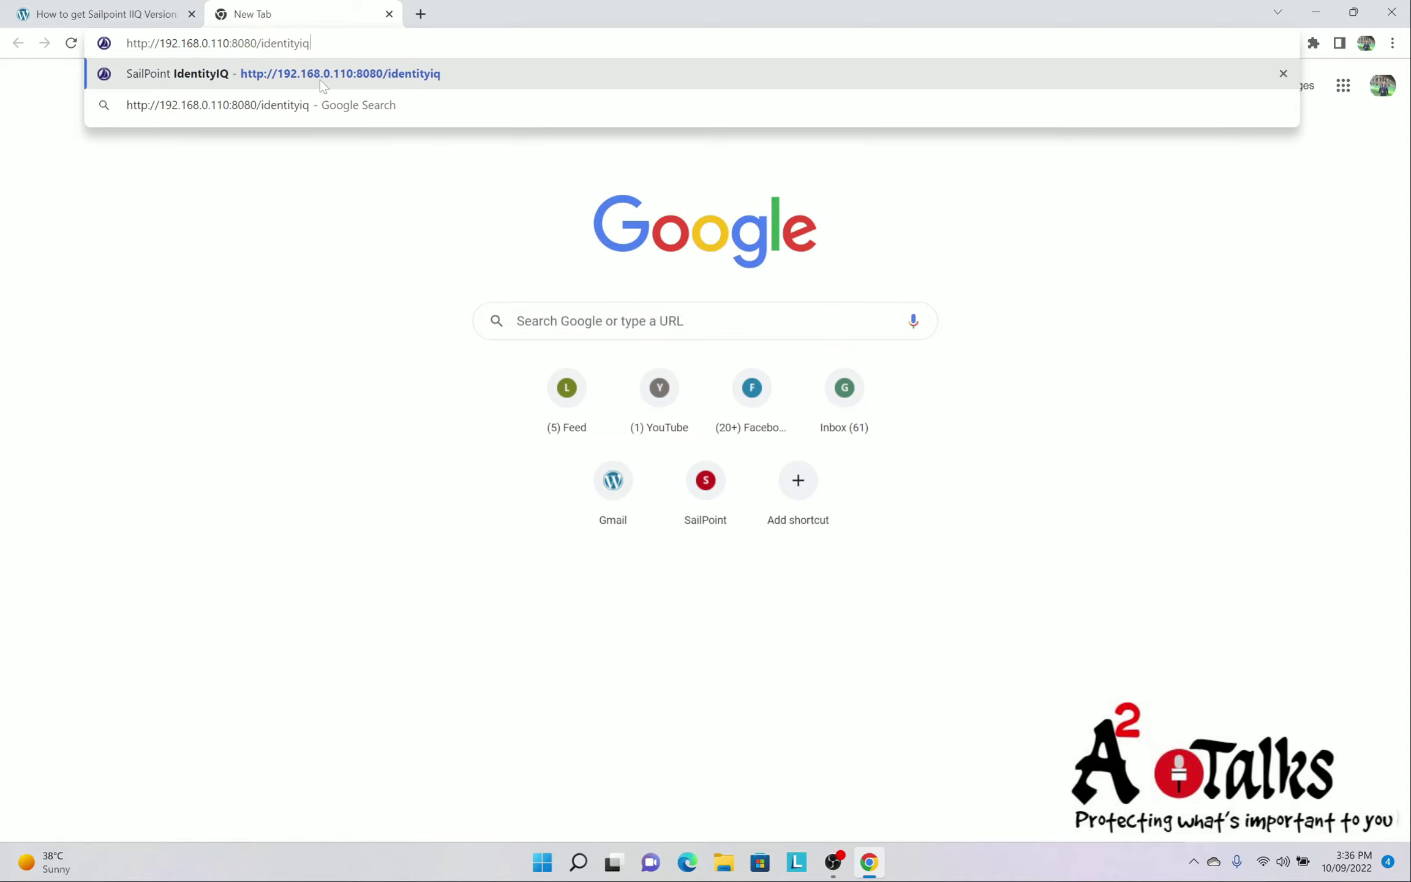
key(Return)
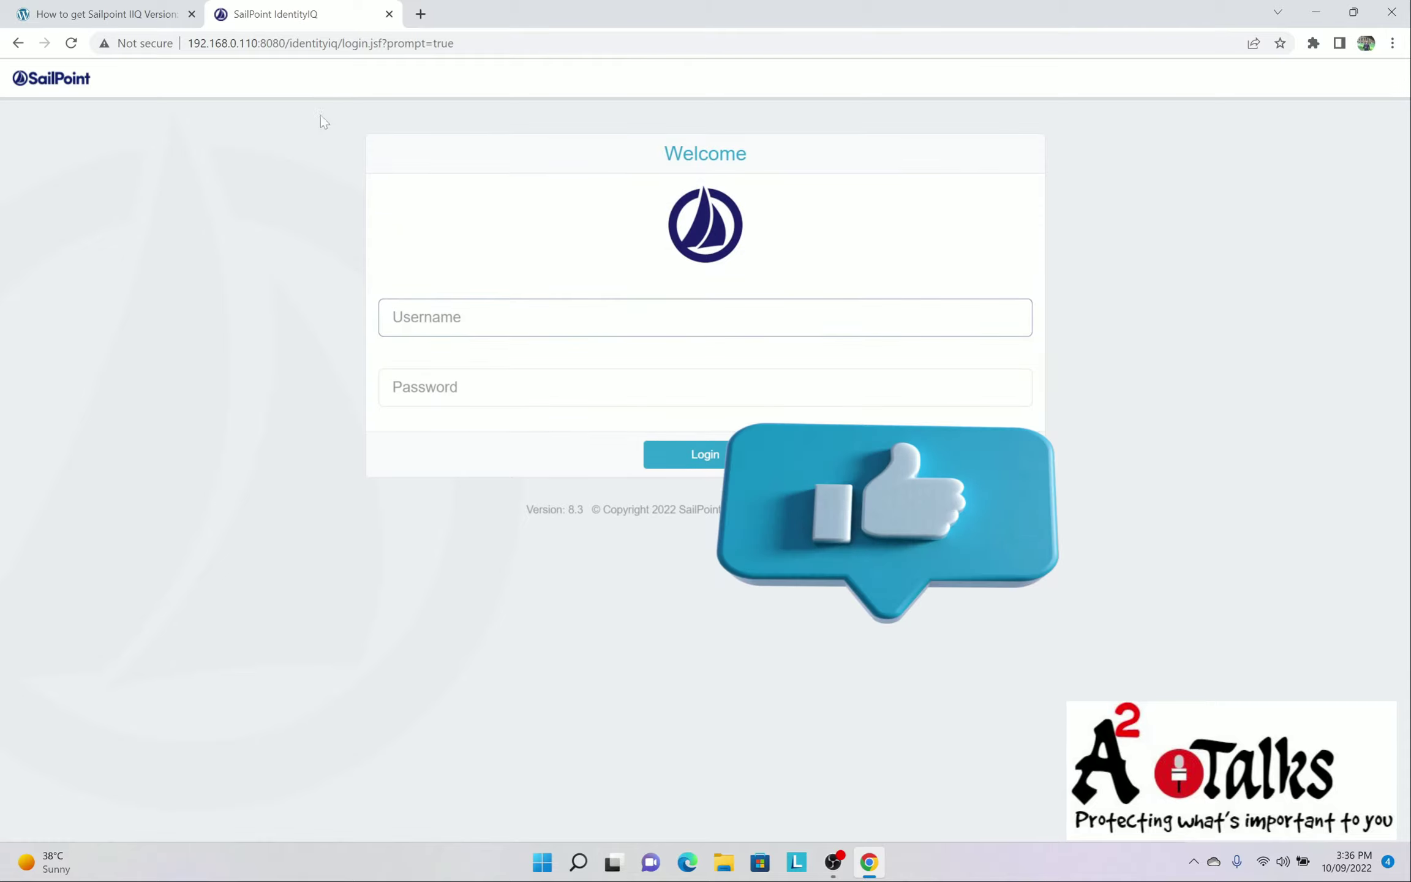
Sign in with the administrator username and password, then select home.jsf in the address
click(551, 387)
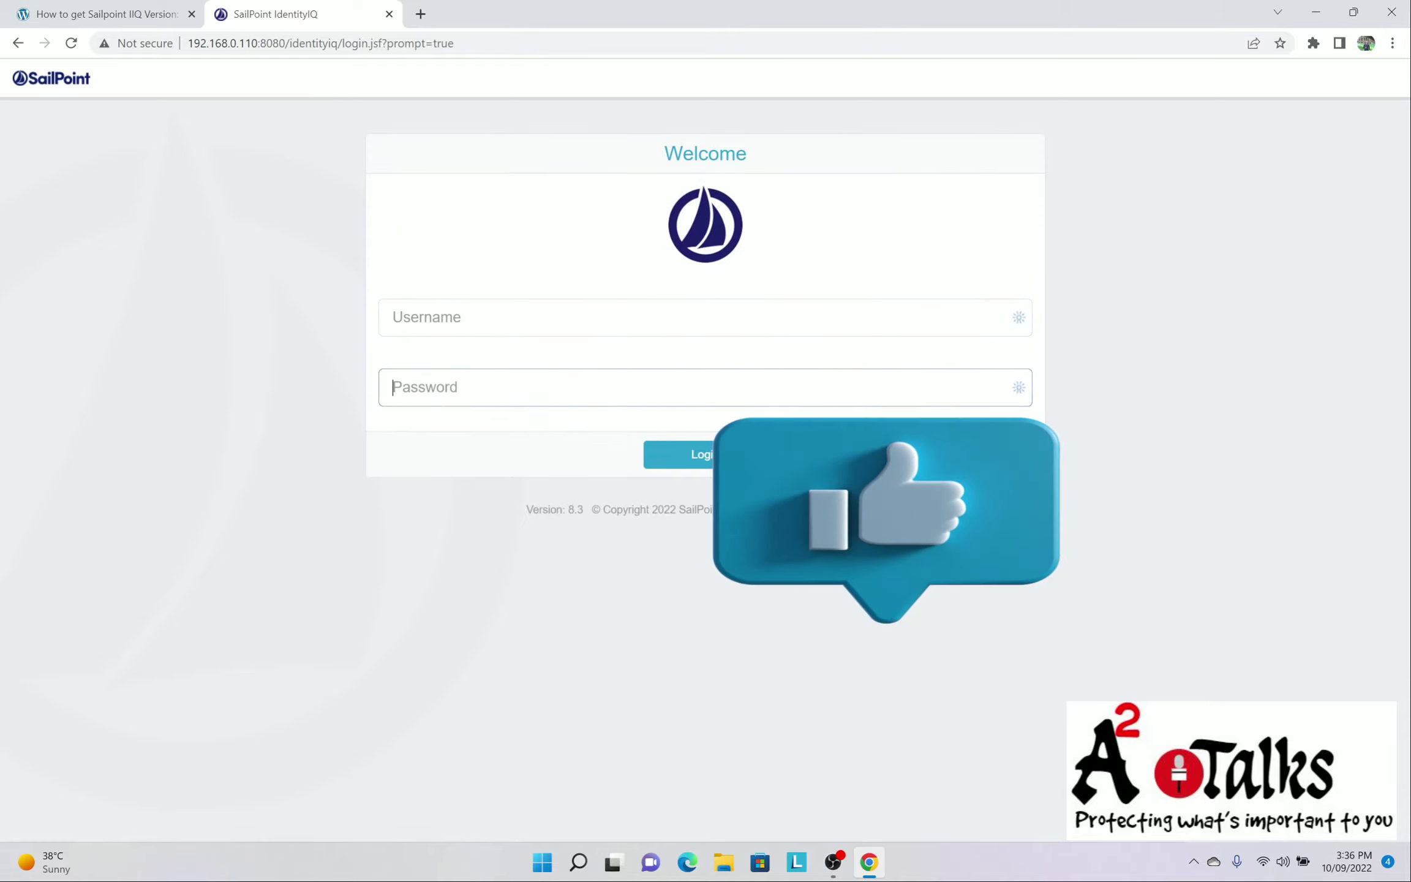
click(551, 317)
text(spadmin)
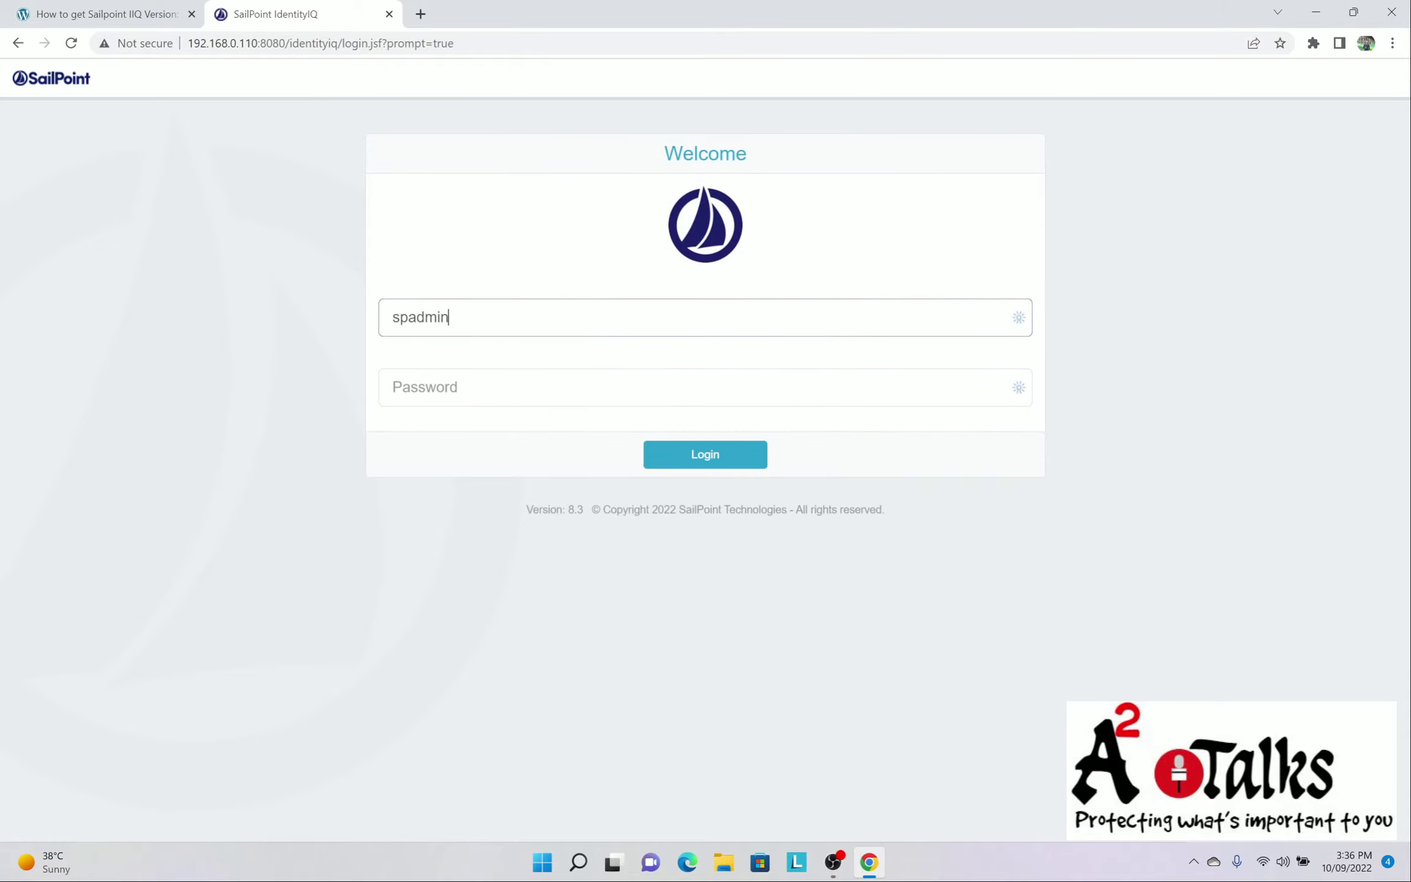
click(395, 387)
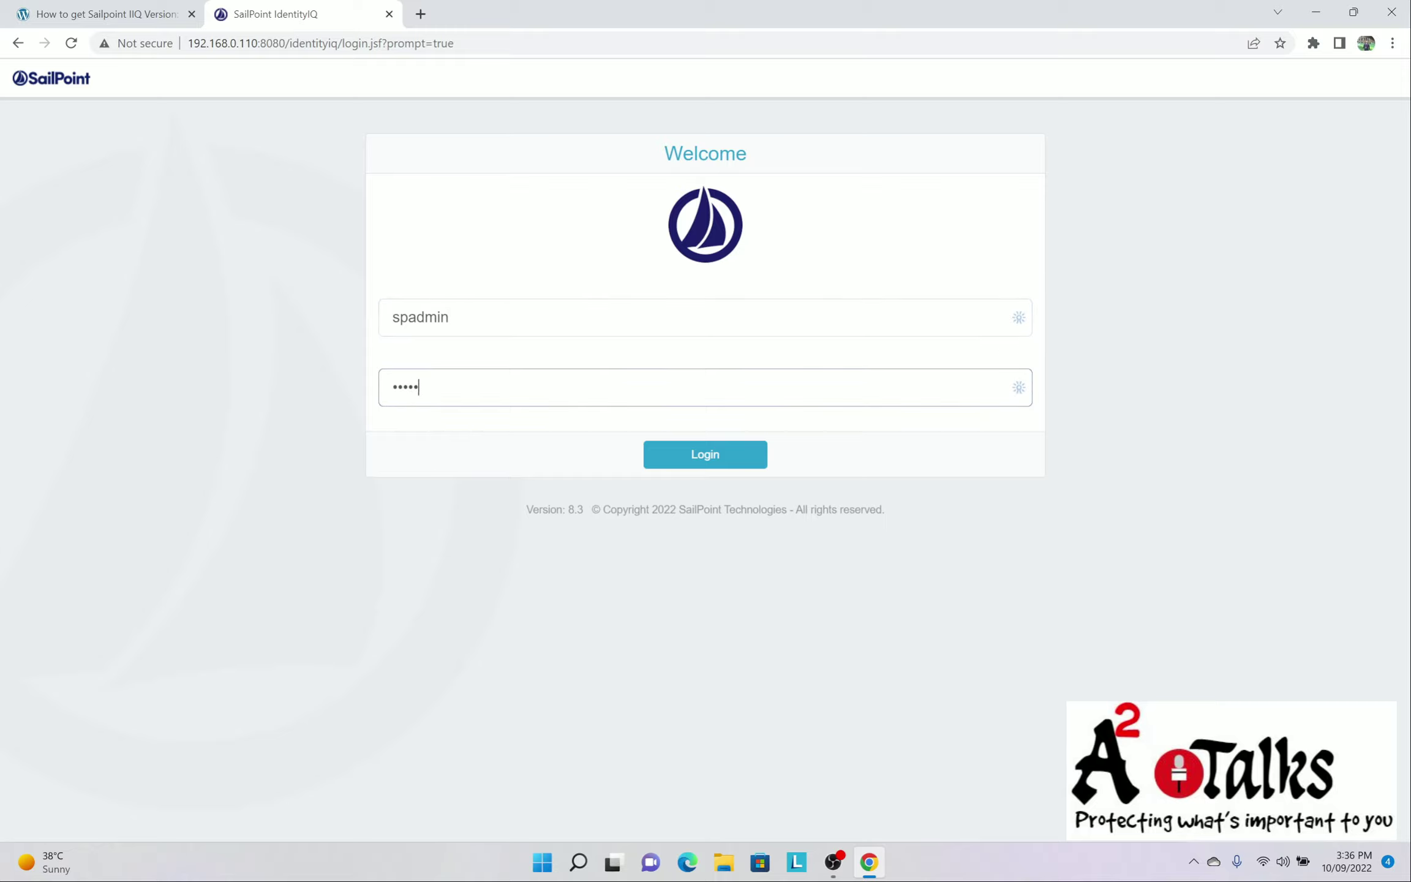
text(admin)
key(Return)
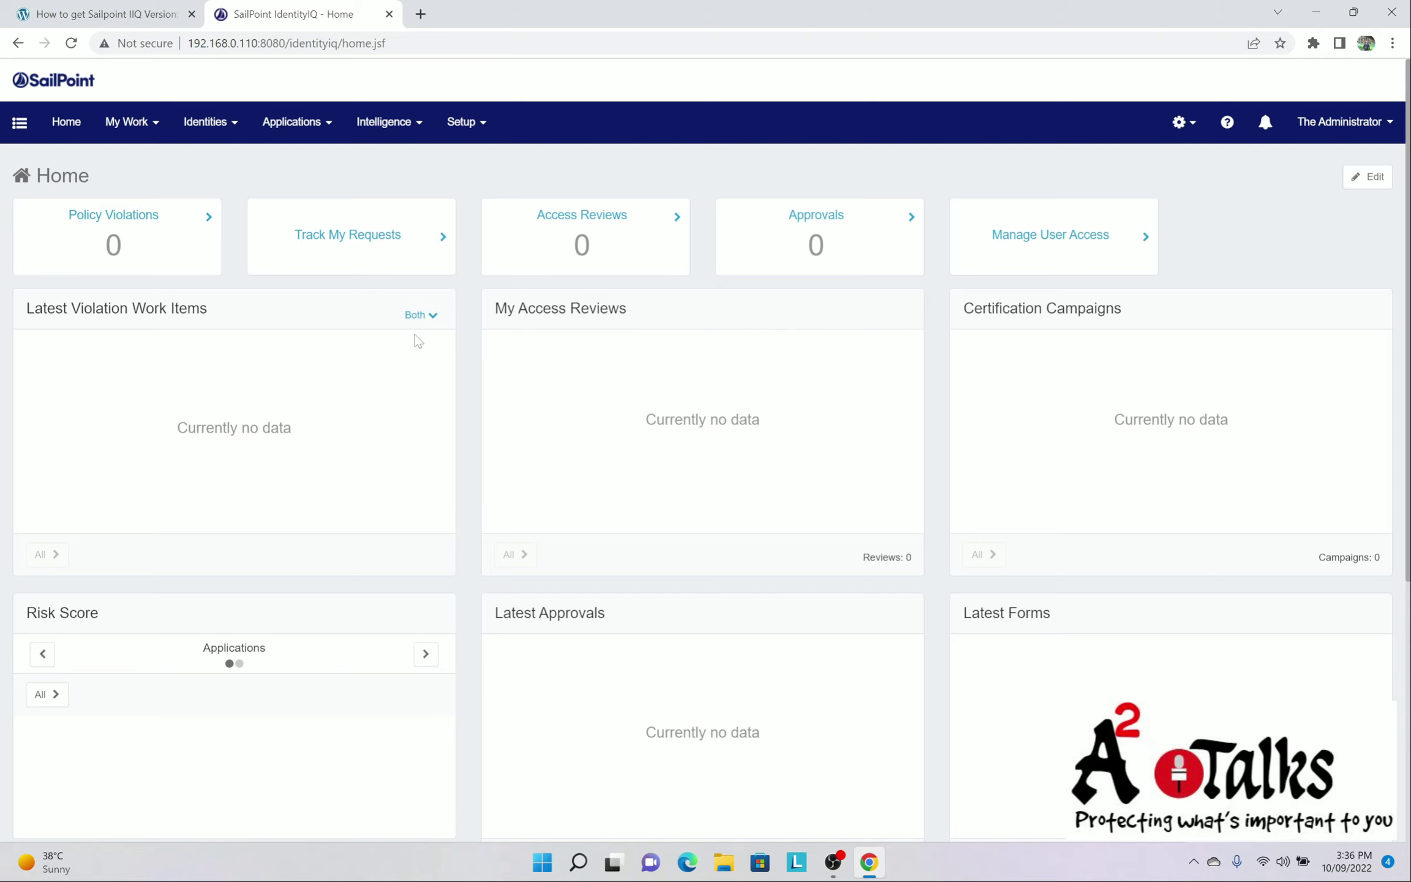
double_click(364, 43)
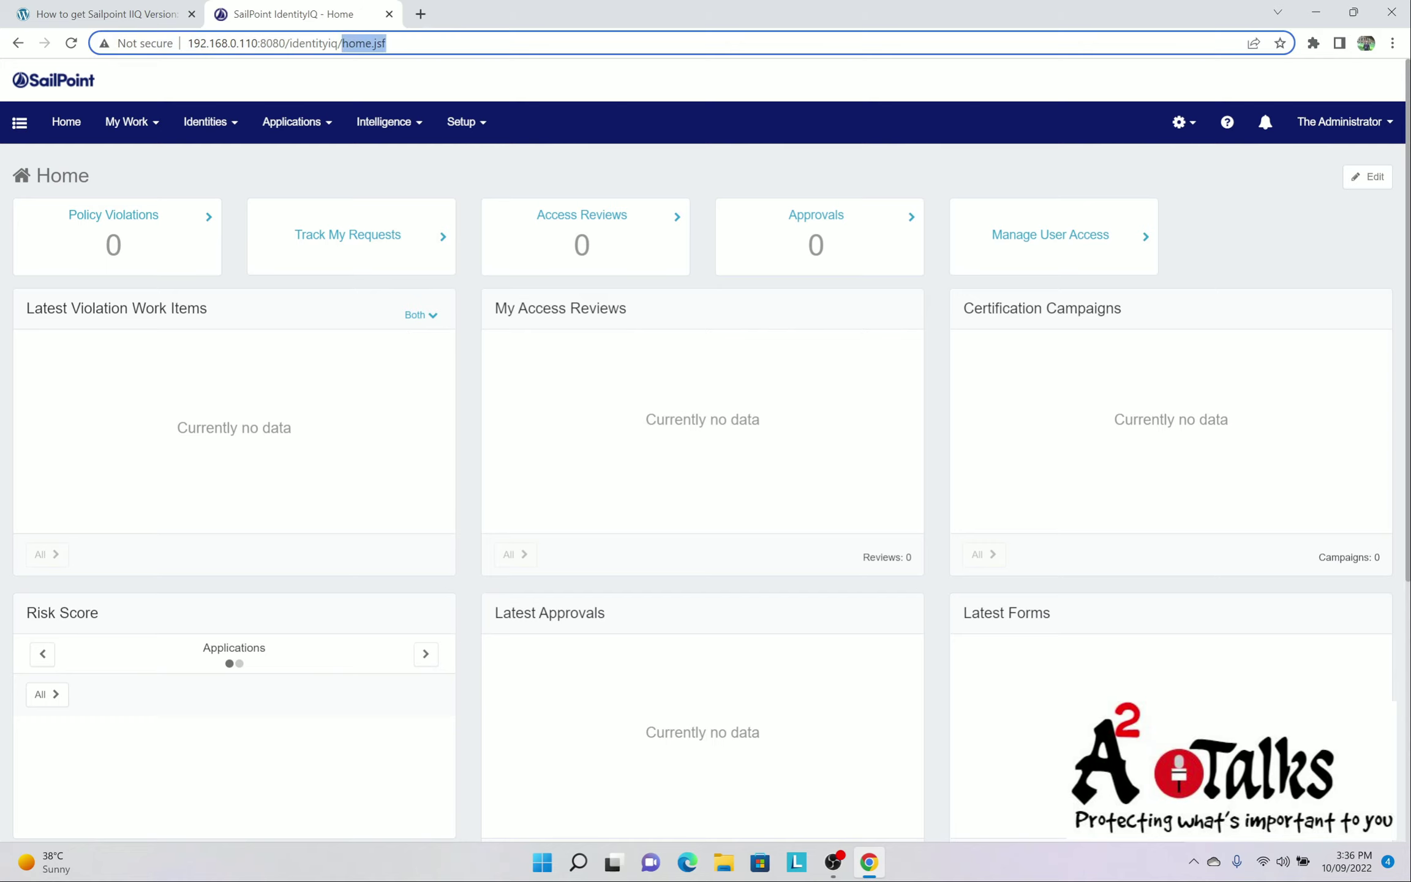
Review the example debug URL with localhost in the guide's step 2
click(123, 15)
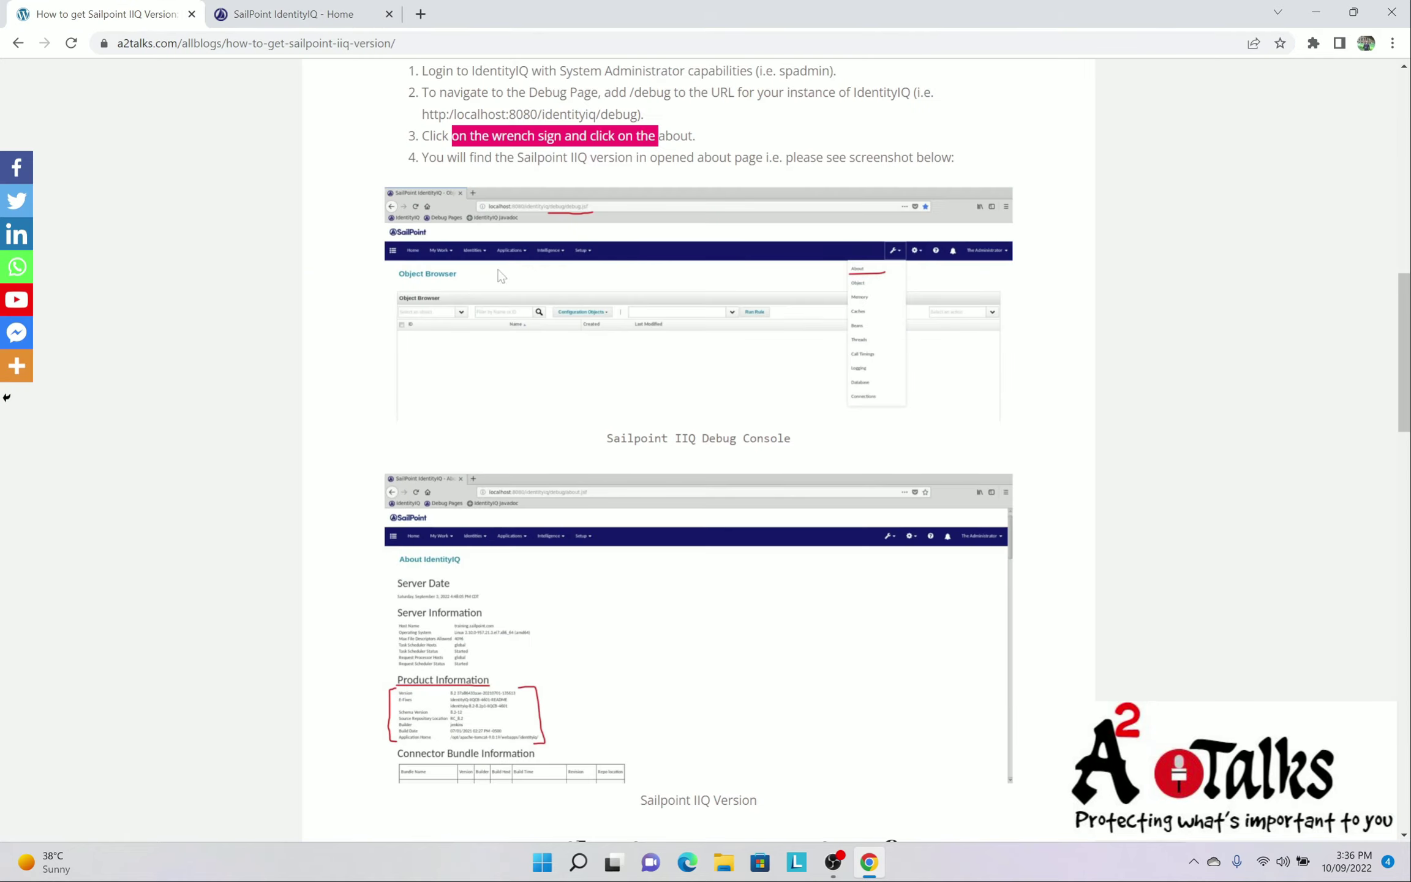
scroll(501, 277, up, 1)
drag(553, 197, 679, 204)
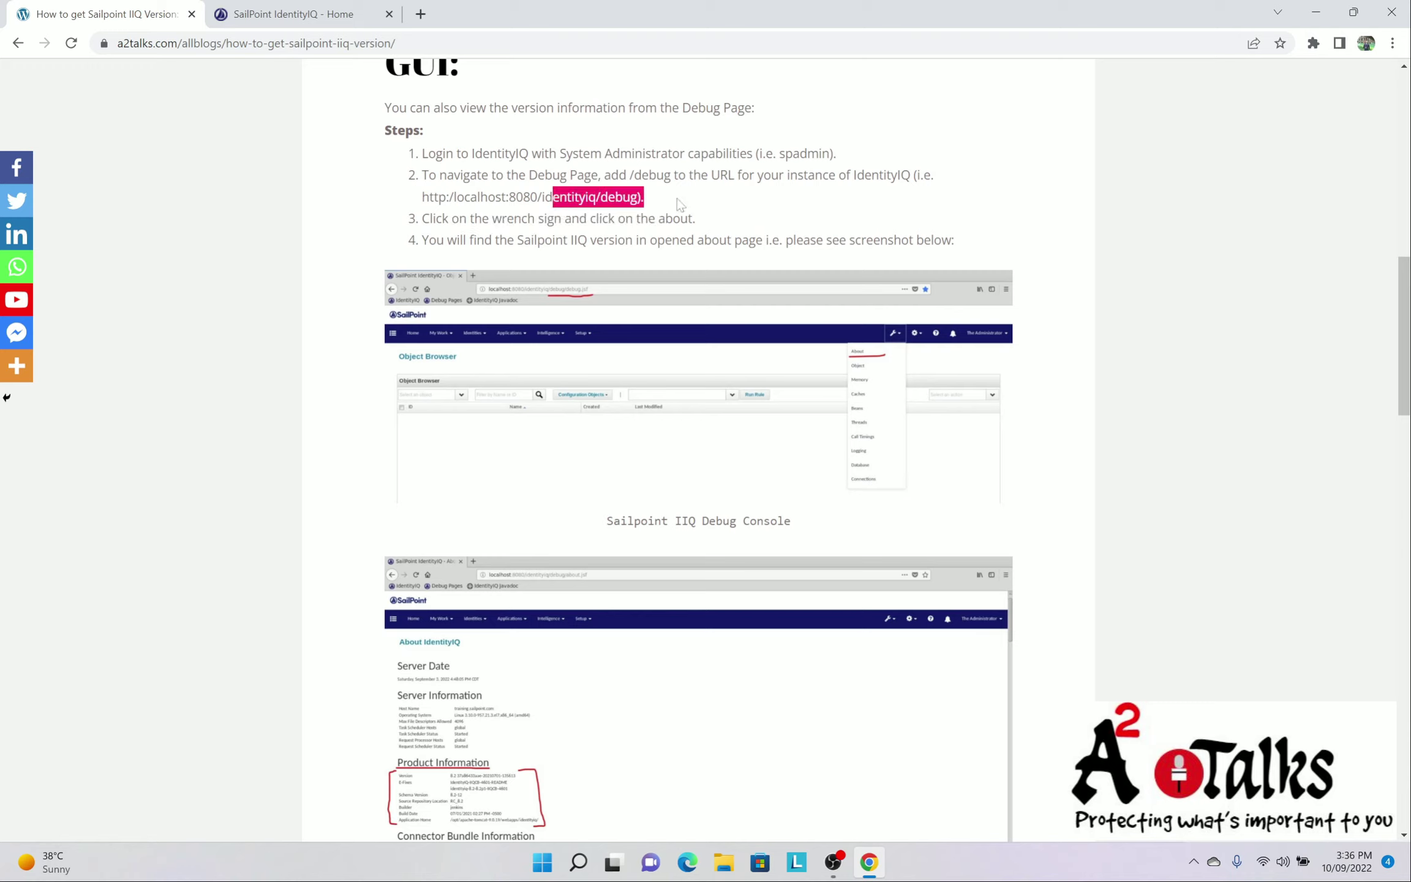
drag(422, 196, 523, 197)
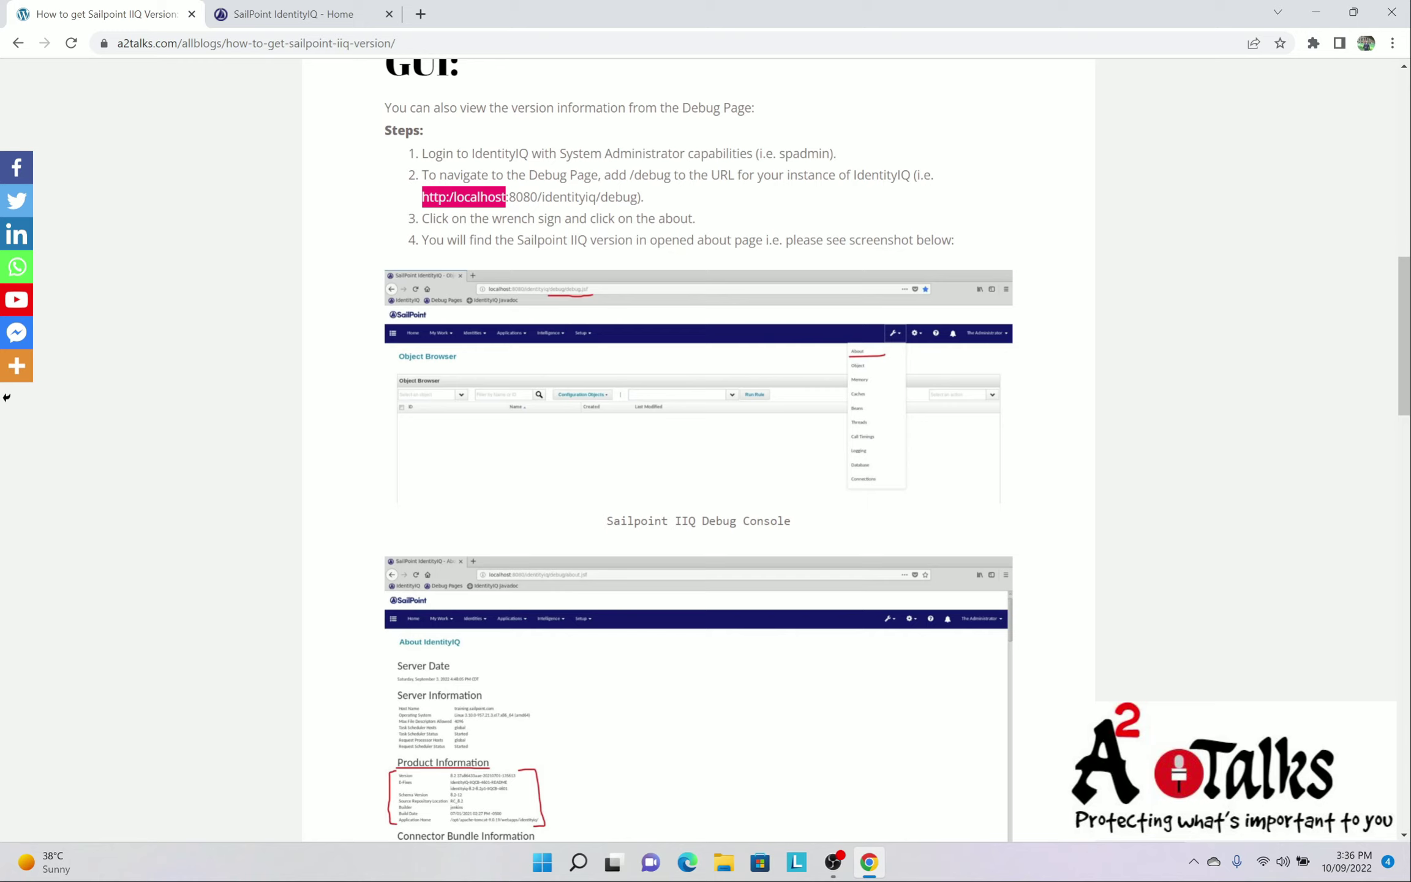
drag(453, 197, 530, 196)
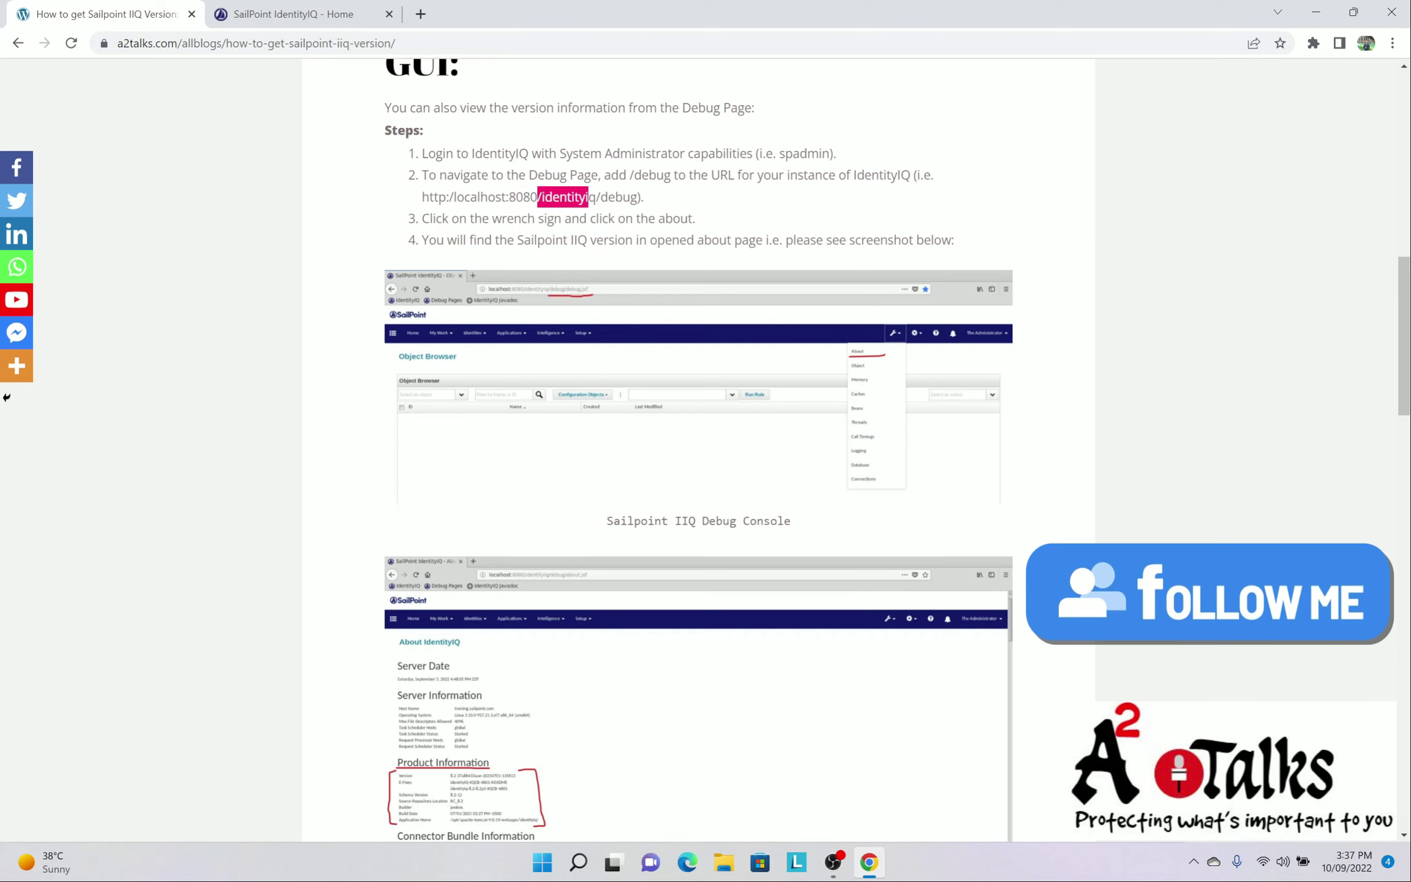
Replace home.jsf with 'debug' in the IdentityIQ address to load the Debug Page
click(288, 13)
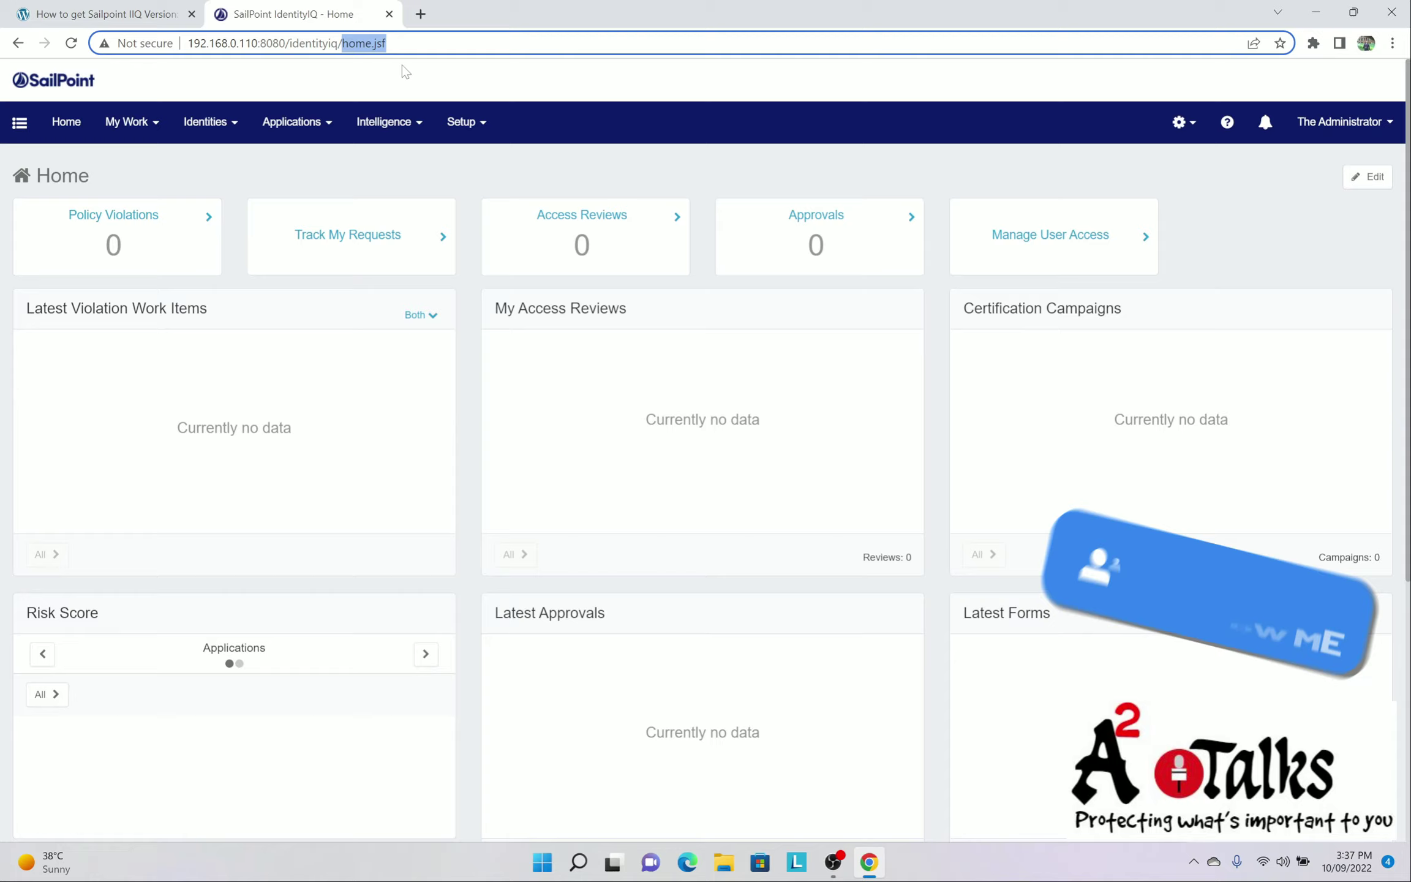
text(debug)
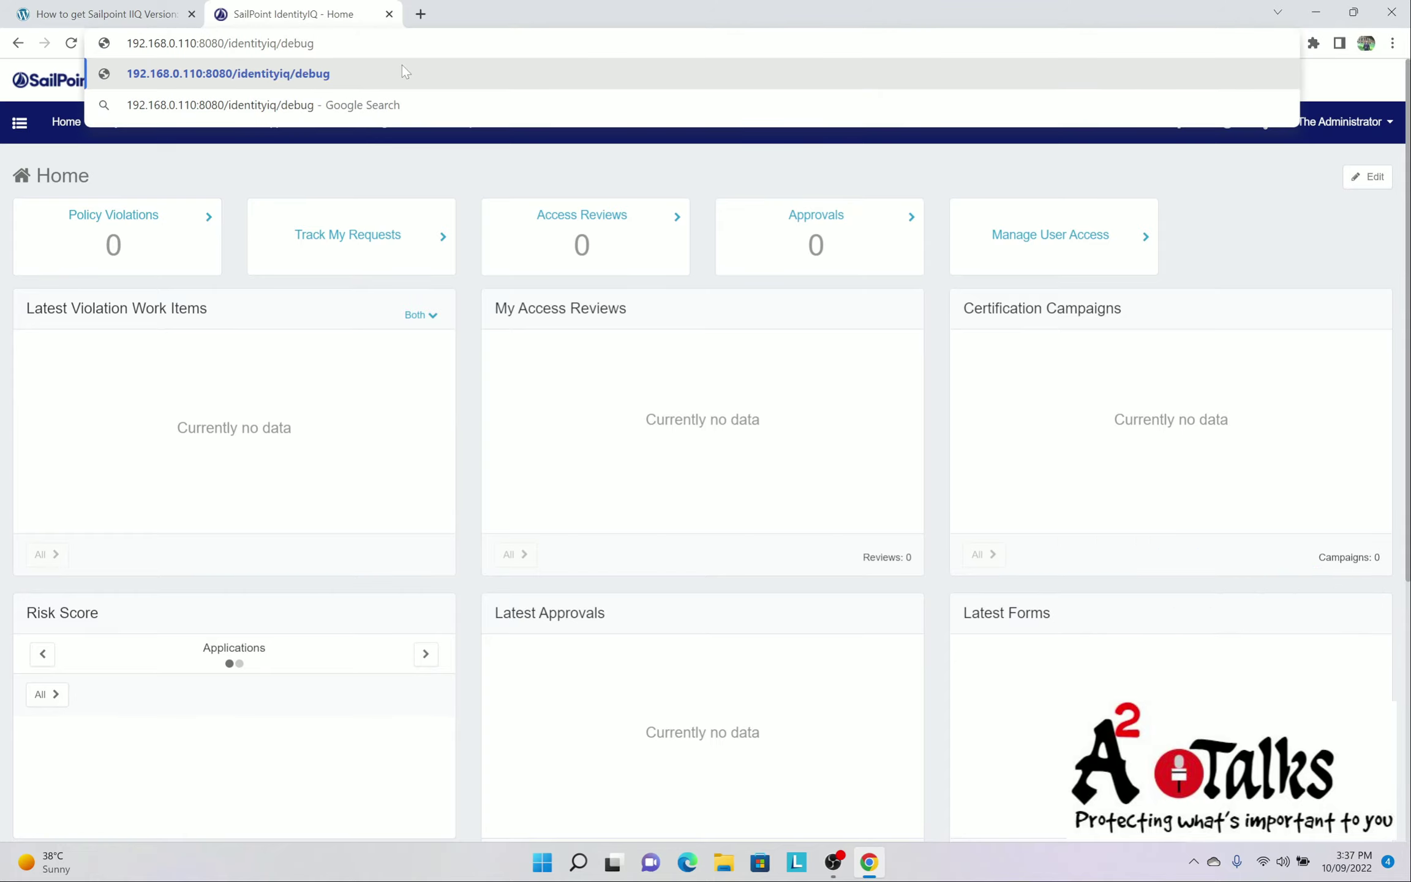
key(Return)
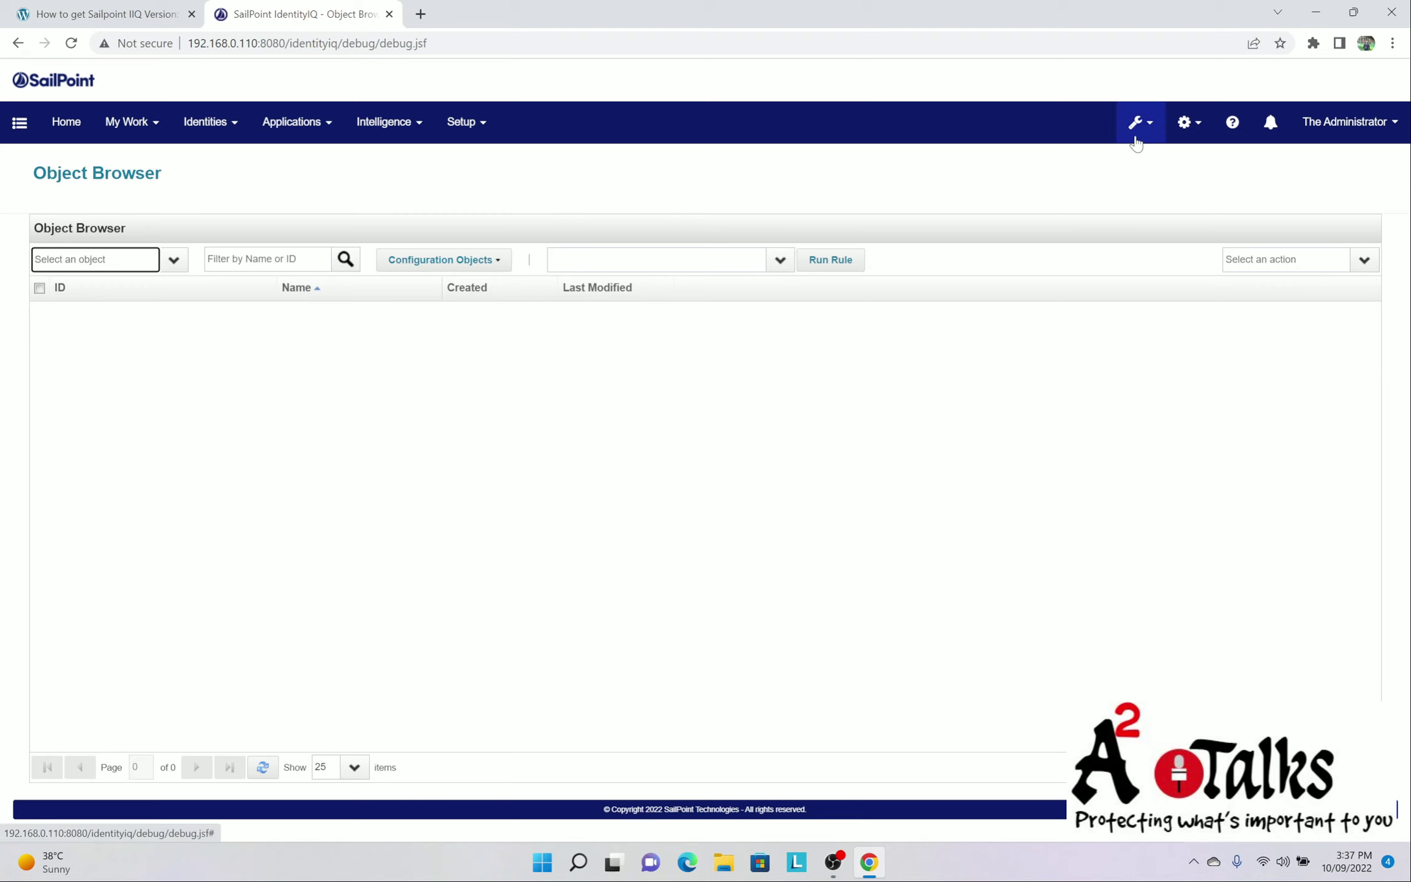
click(1139, 136)
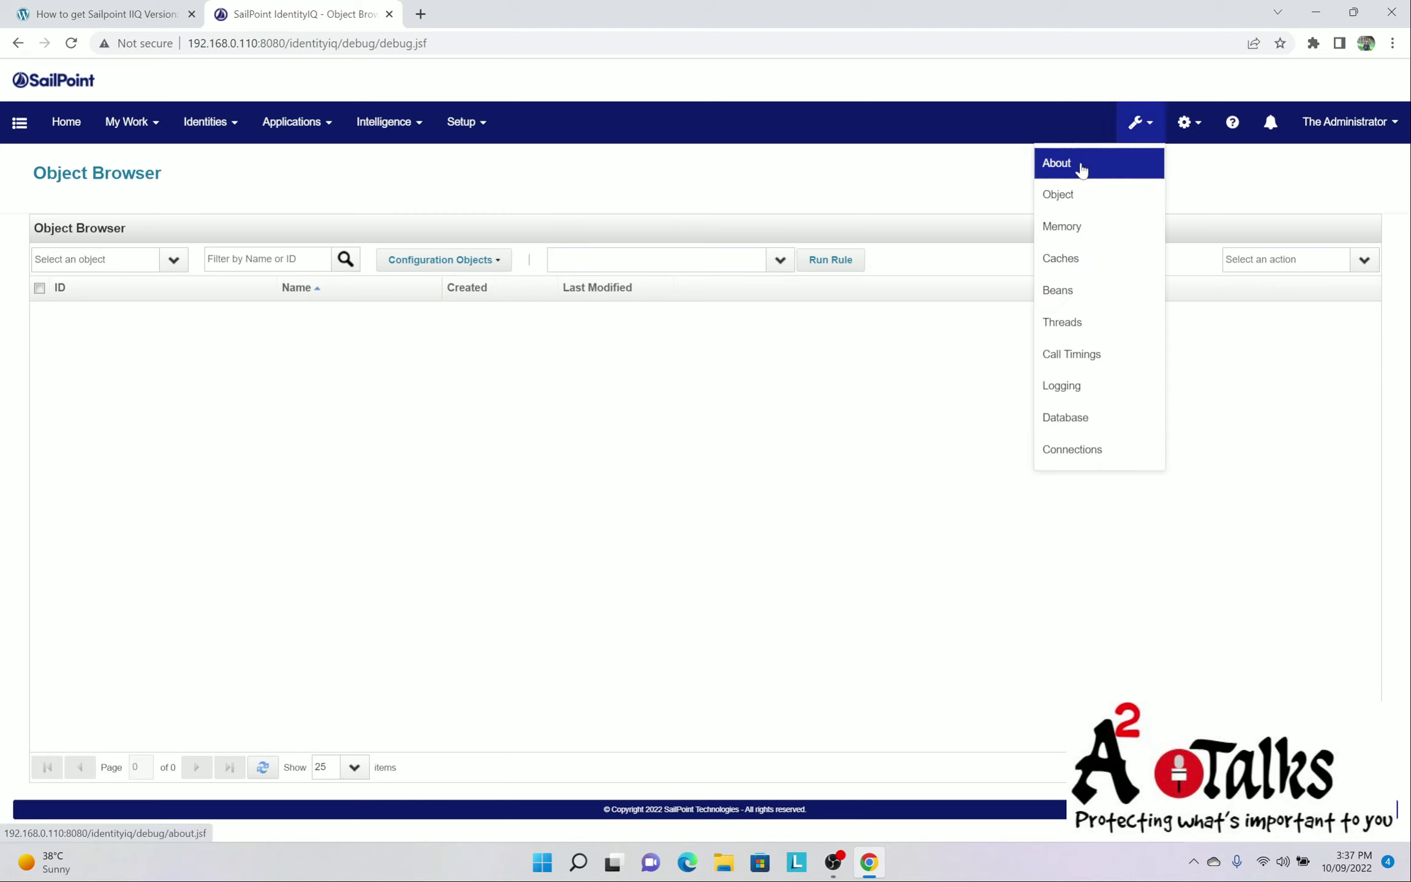
click(1082, 167)
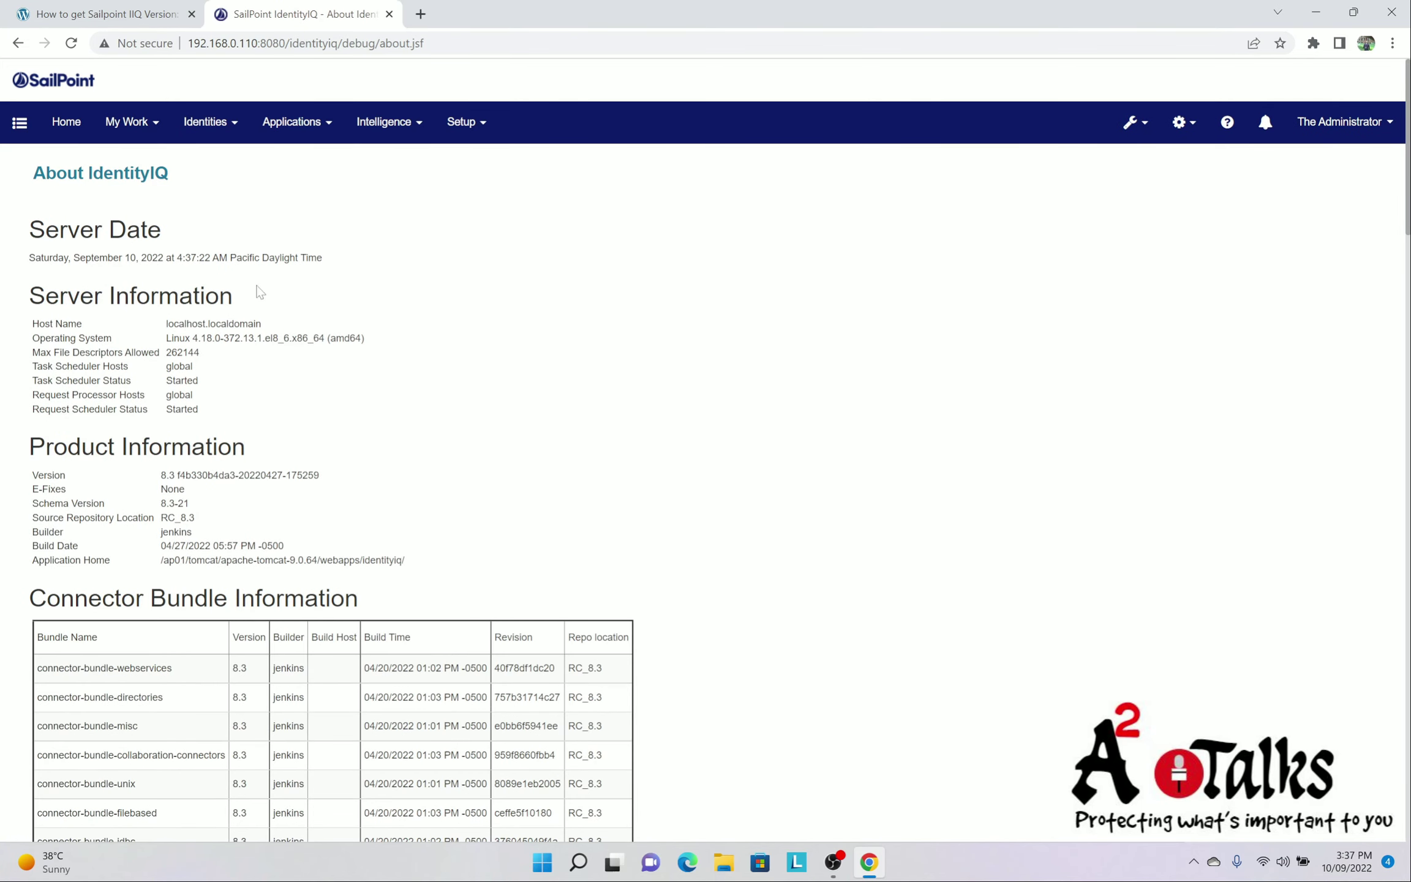
drag(30, 447, 264, 451)
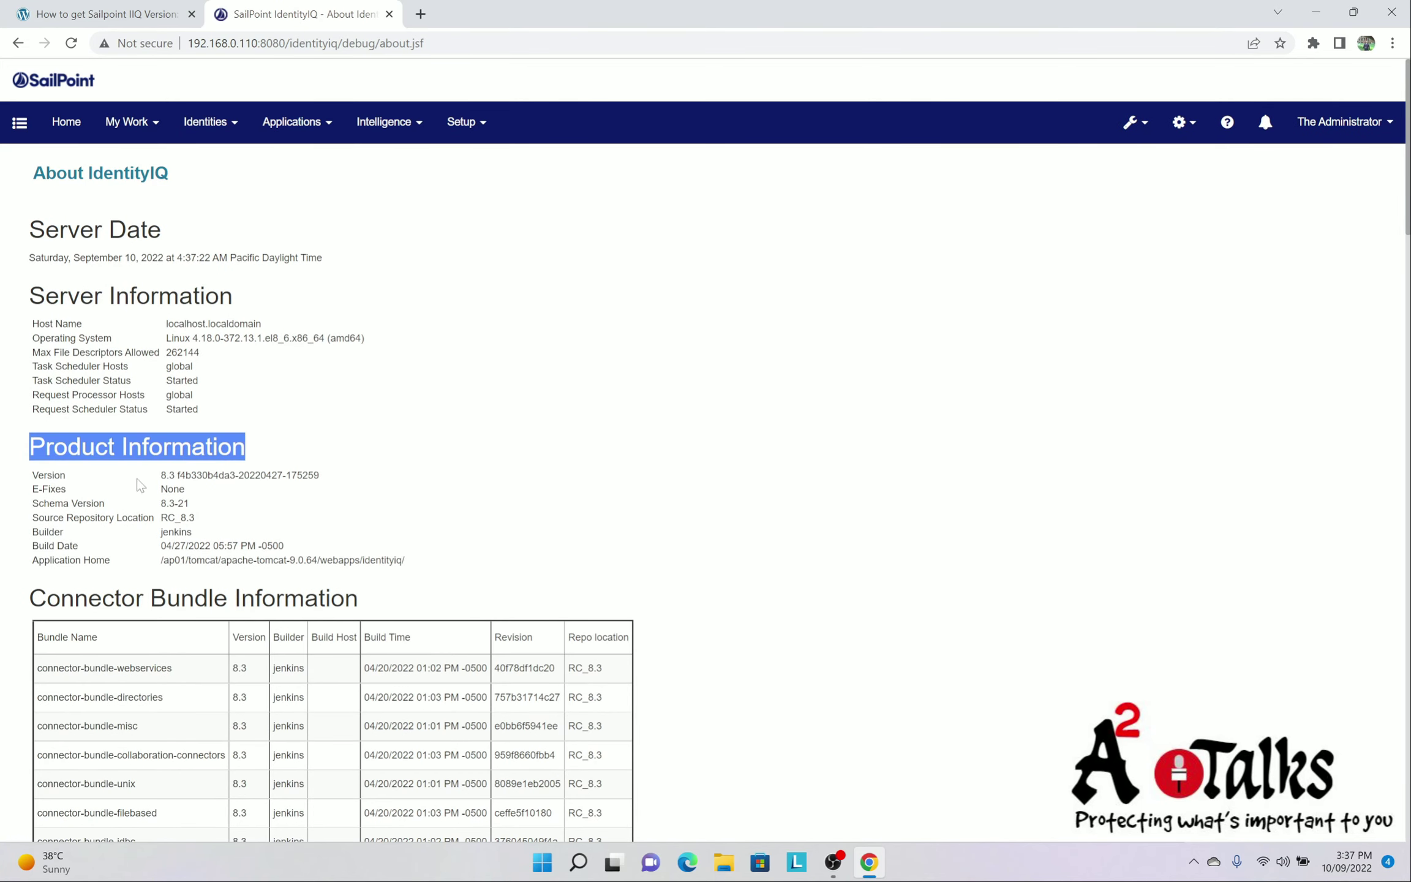
drag(32, 475, 55, 476)
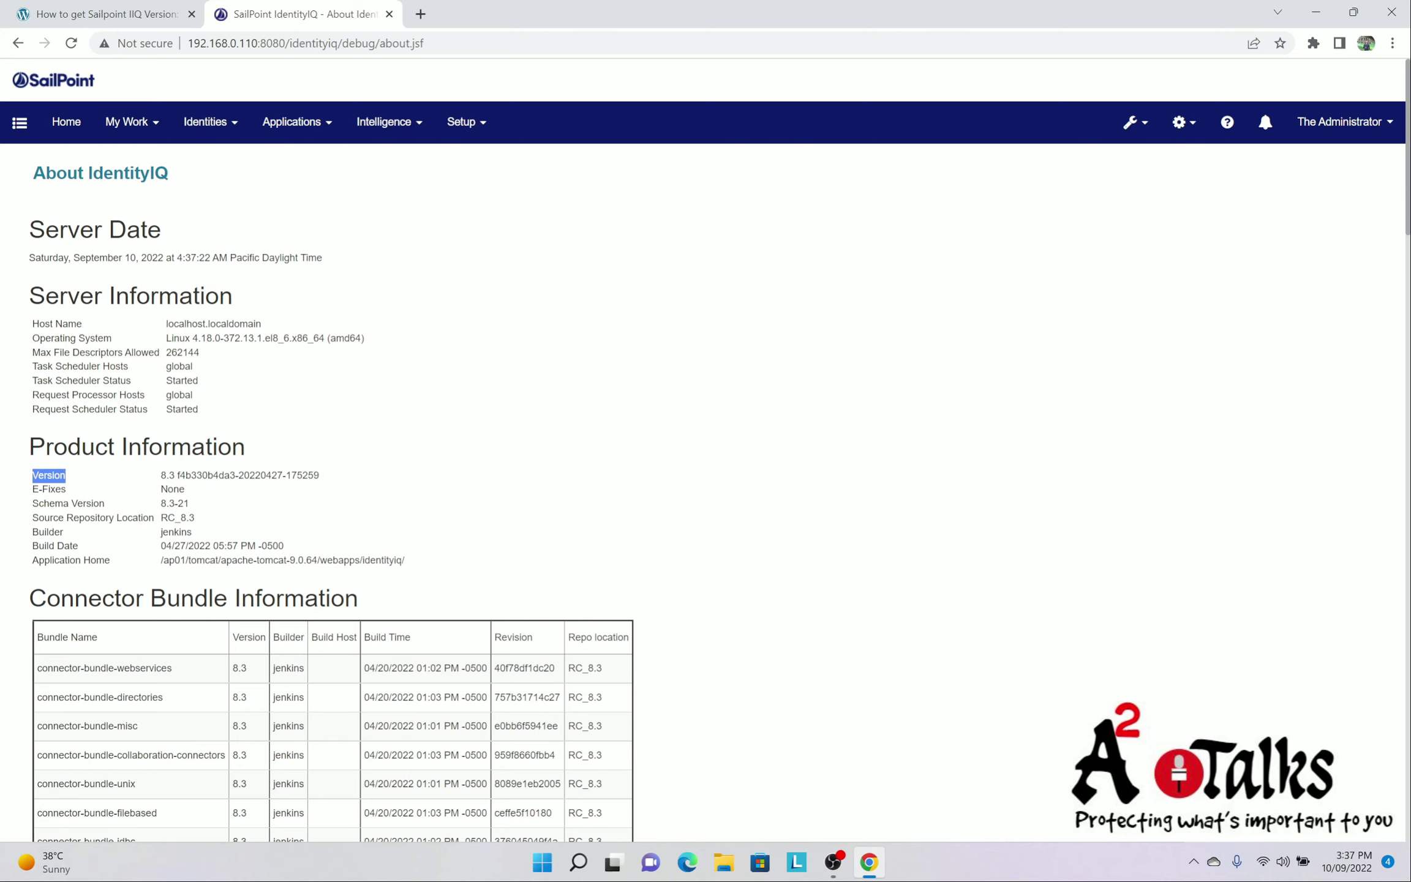
drag(160, 475, 308, 476)
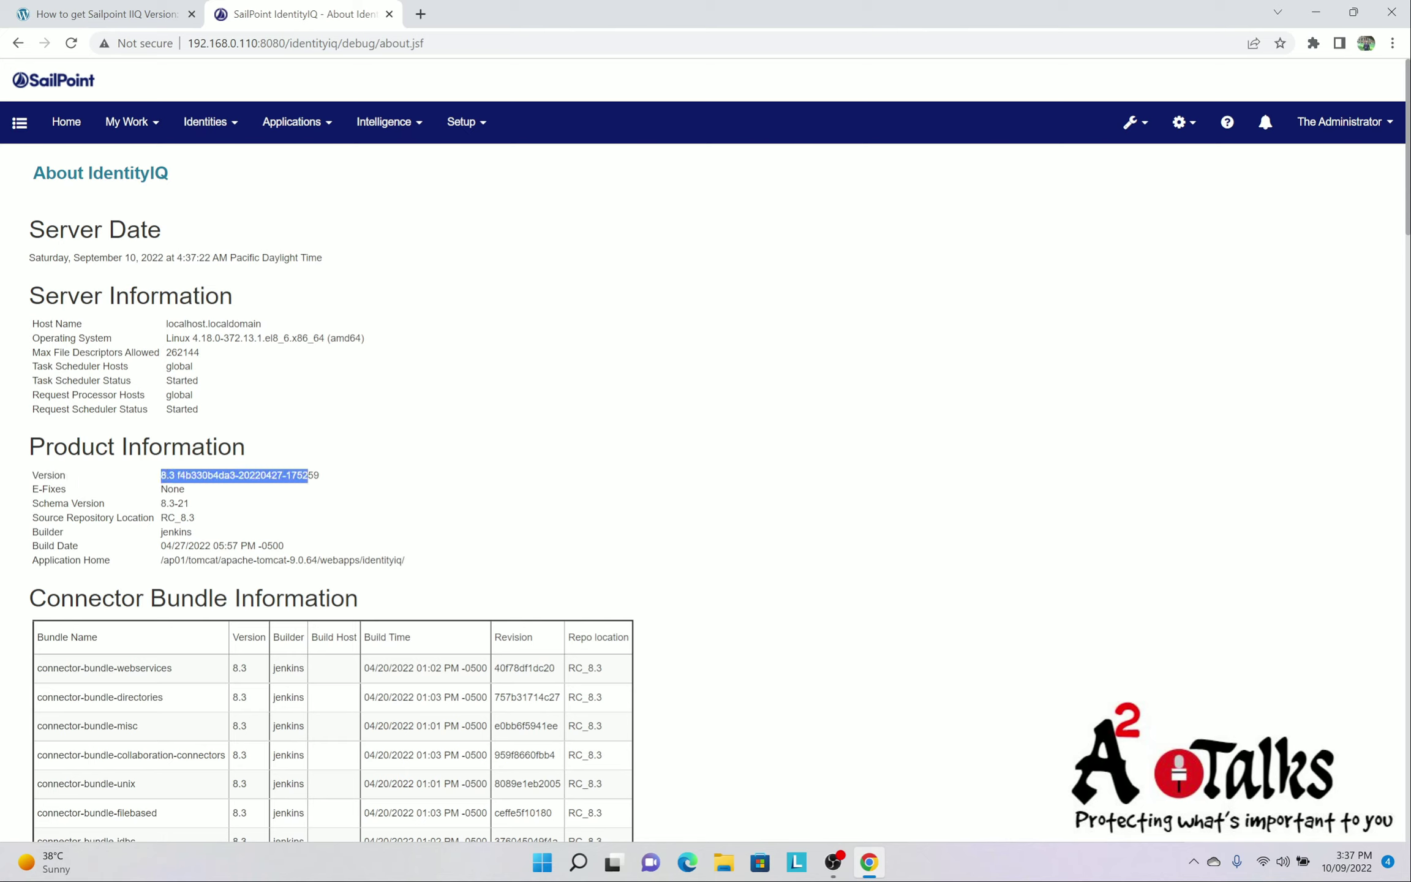
click(324, 489)
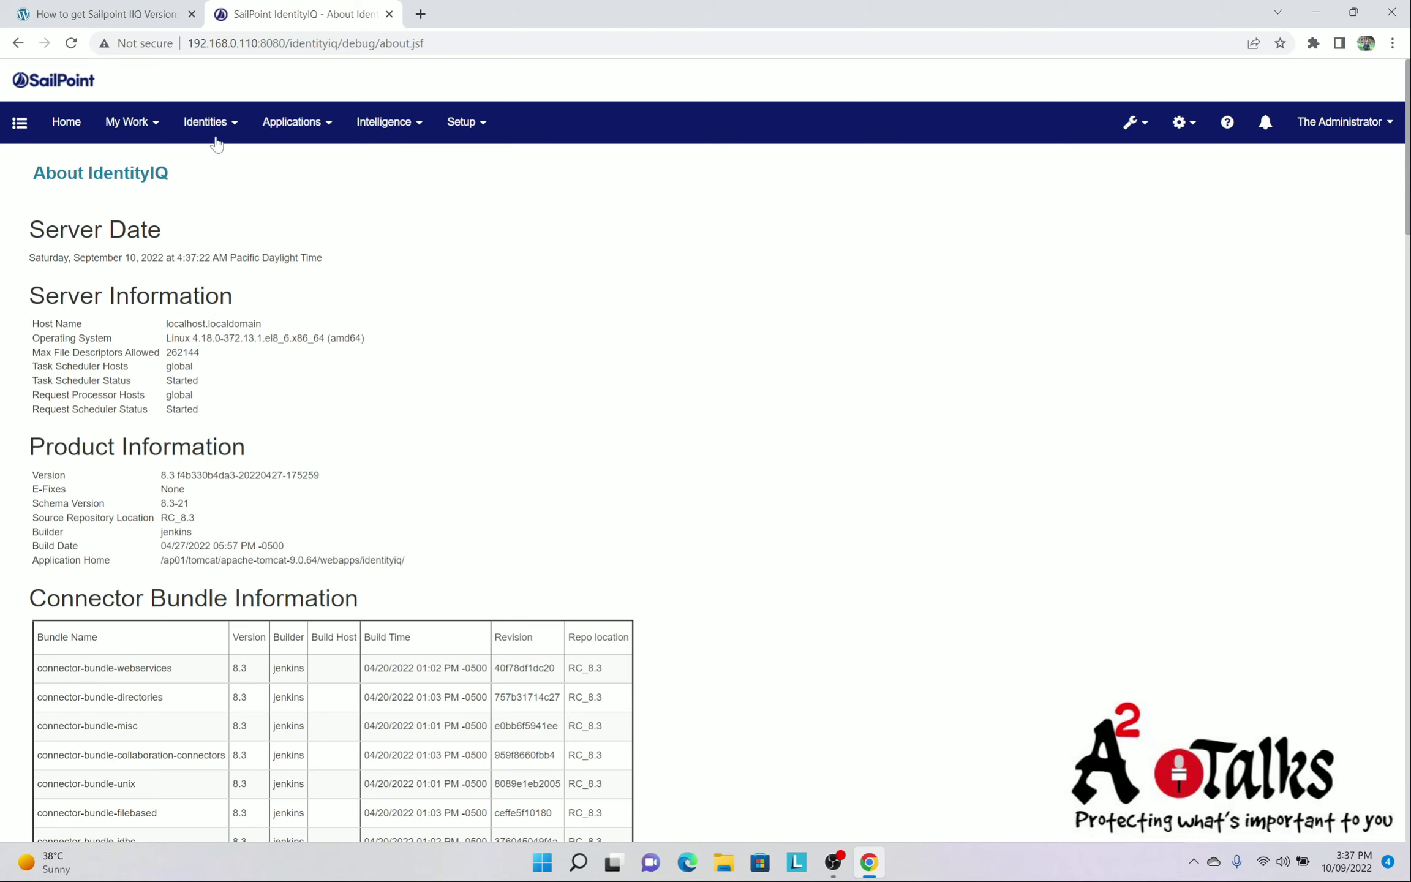
Highlight the guide's heading on extracting the version from the IIQ console
click(97, 14)
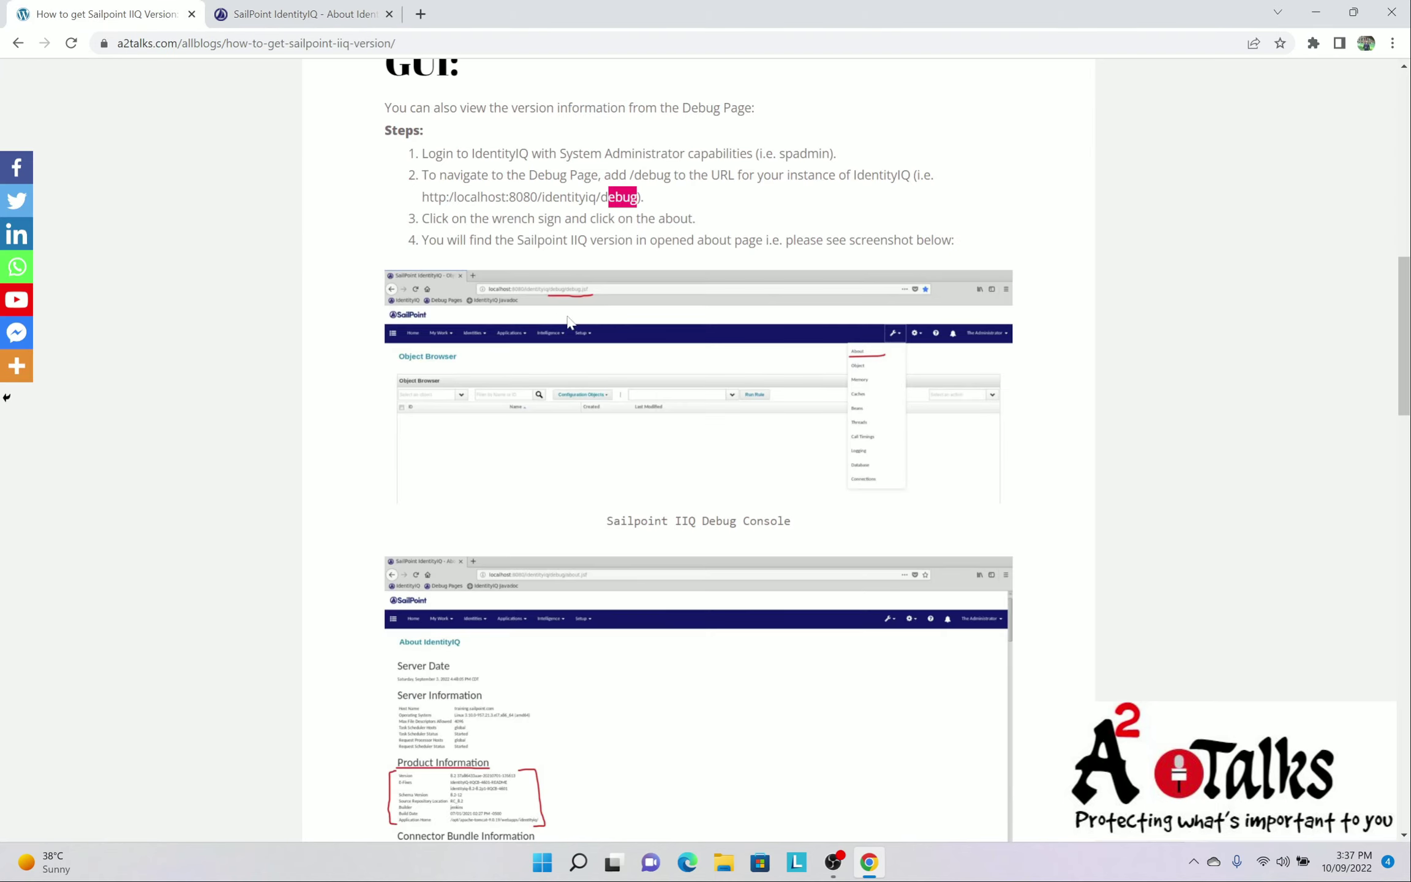
scroll(685, 344, down, 6)
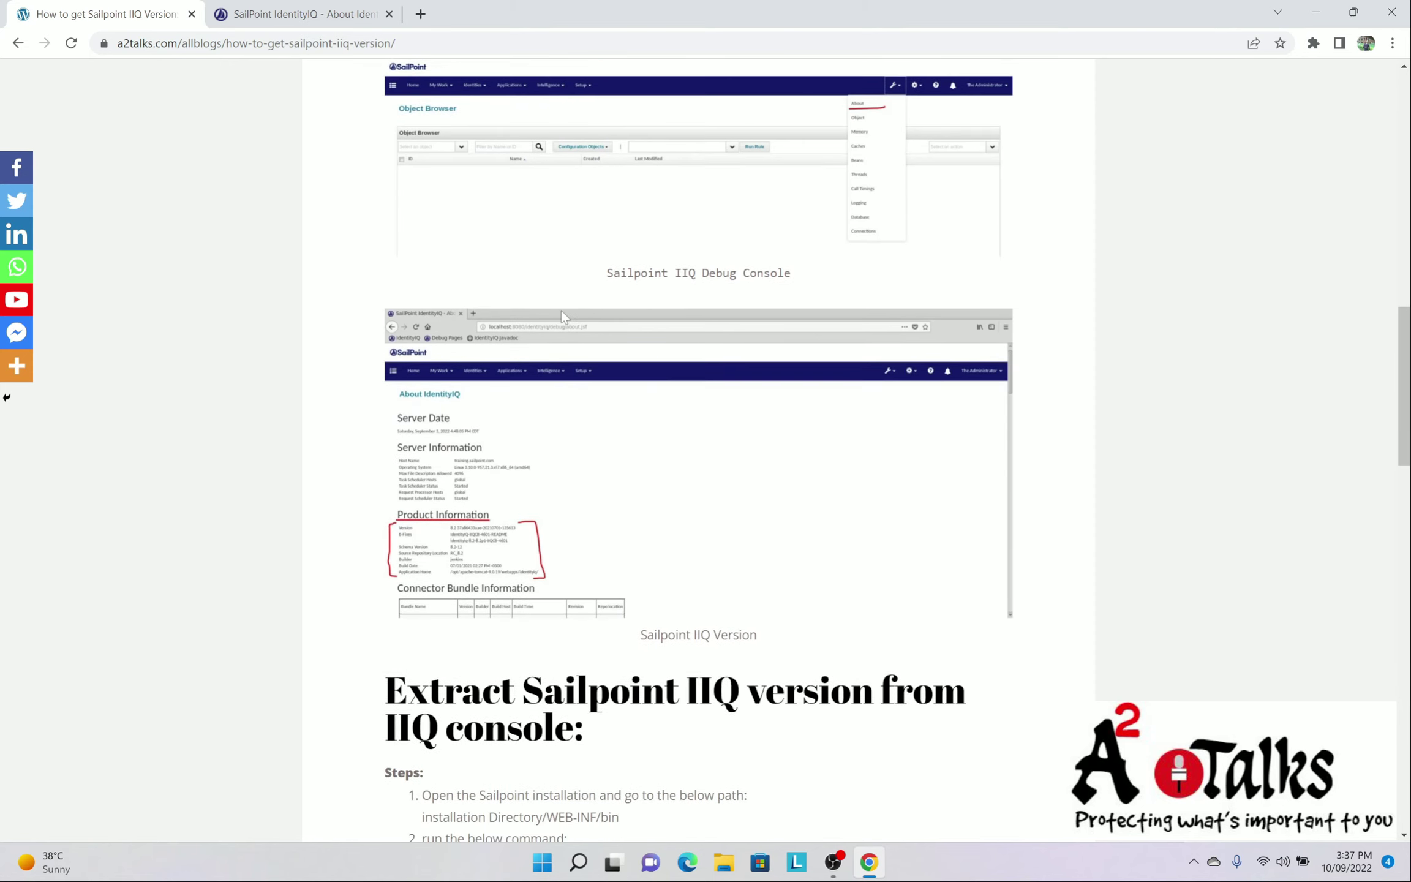
scroll(557, 329, down, 2)
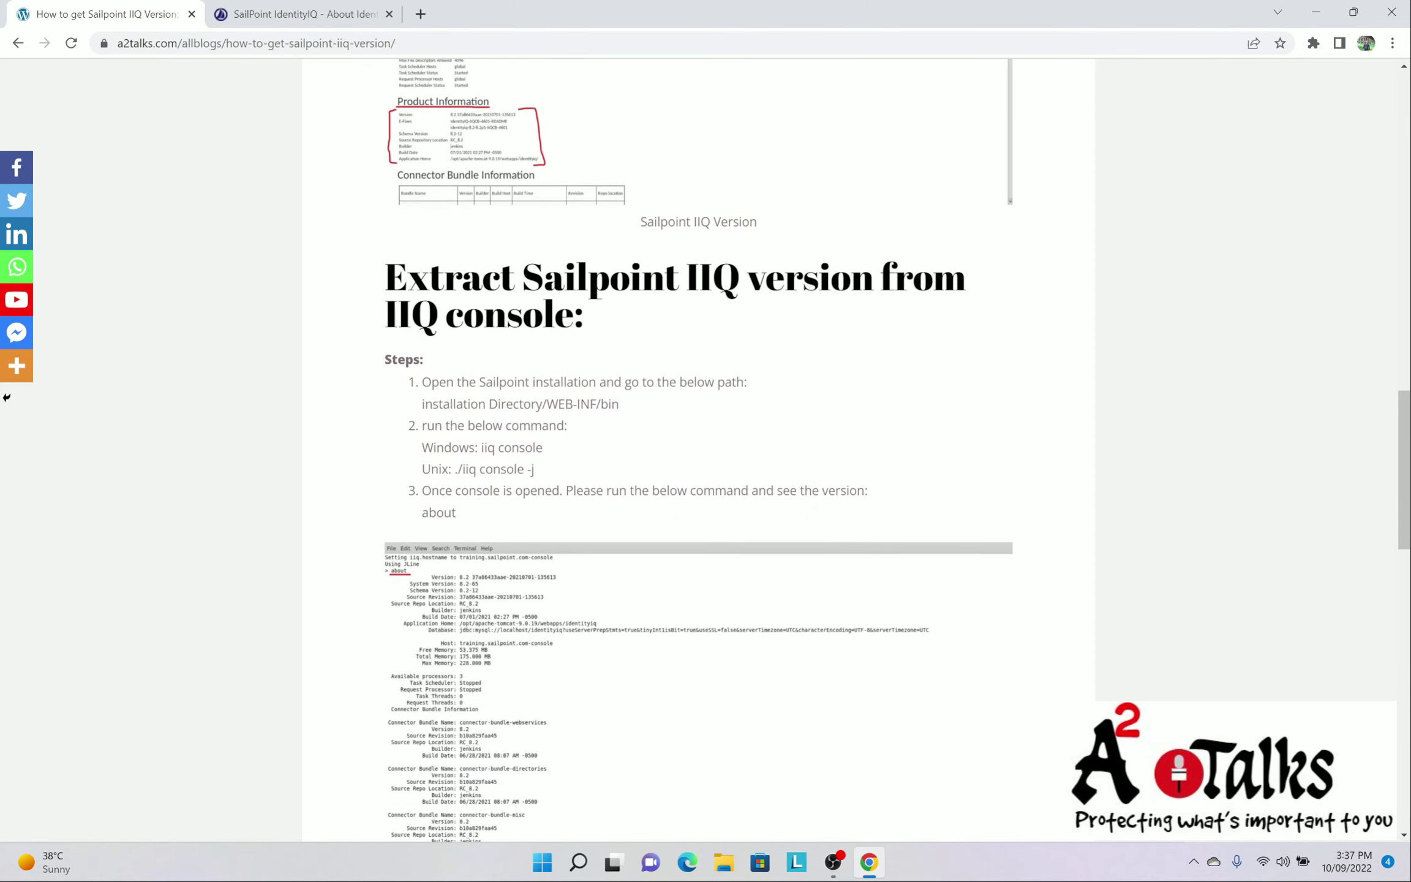
drag(407, 278, 967, 279)
drag(398, 315, 554, 316)
Highlight the WEB-INF/bin path and ./iiq console -j command, then restore the browser window
scroll(705, 317, down, 3)
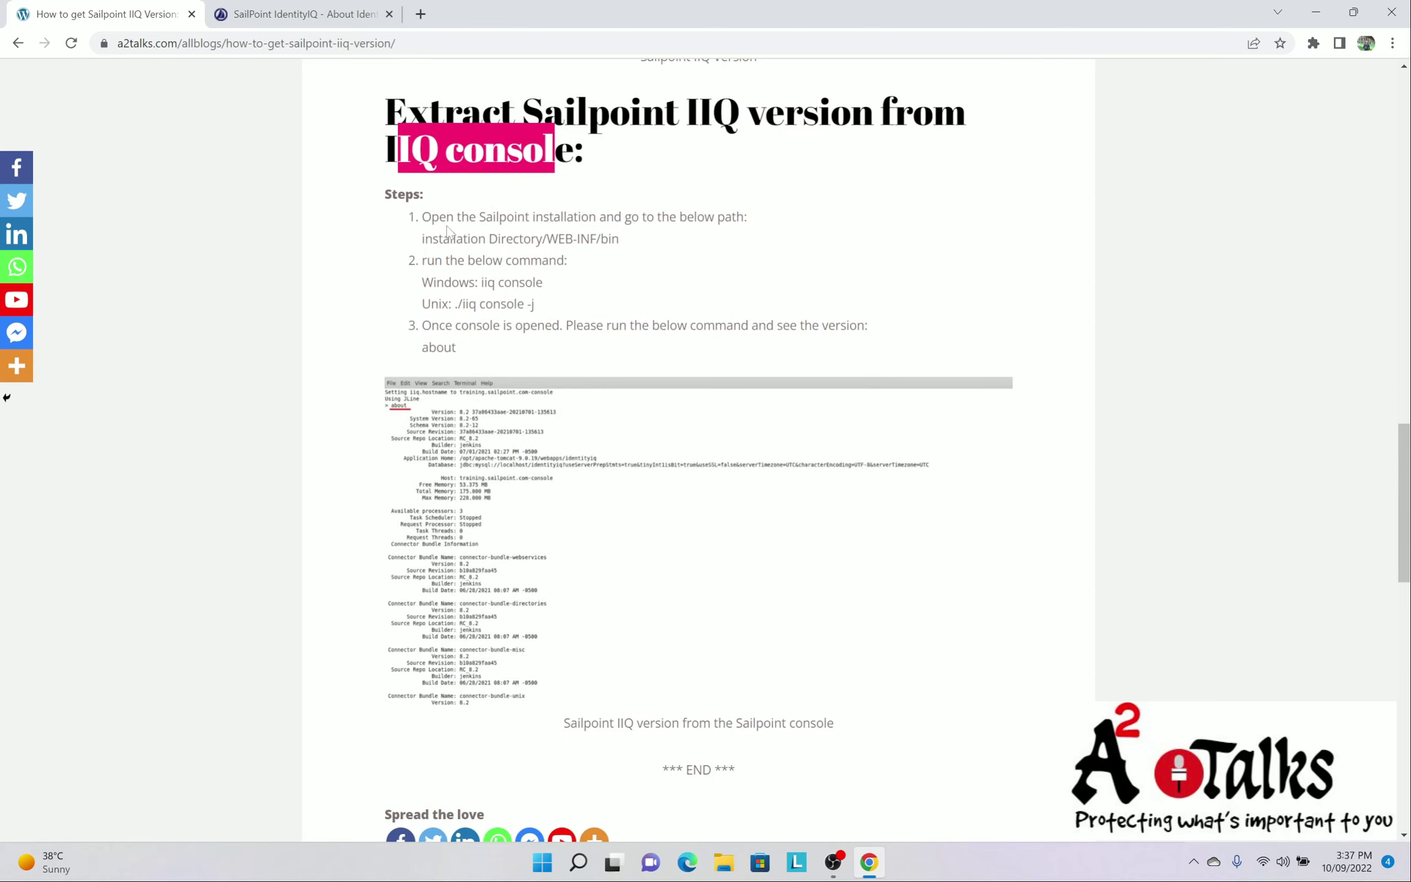
drag(446, 226, 736, 218)
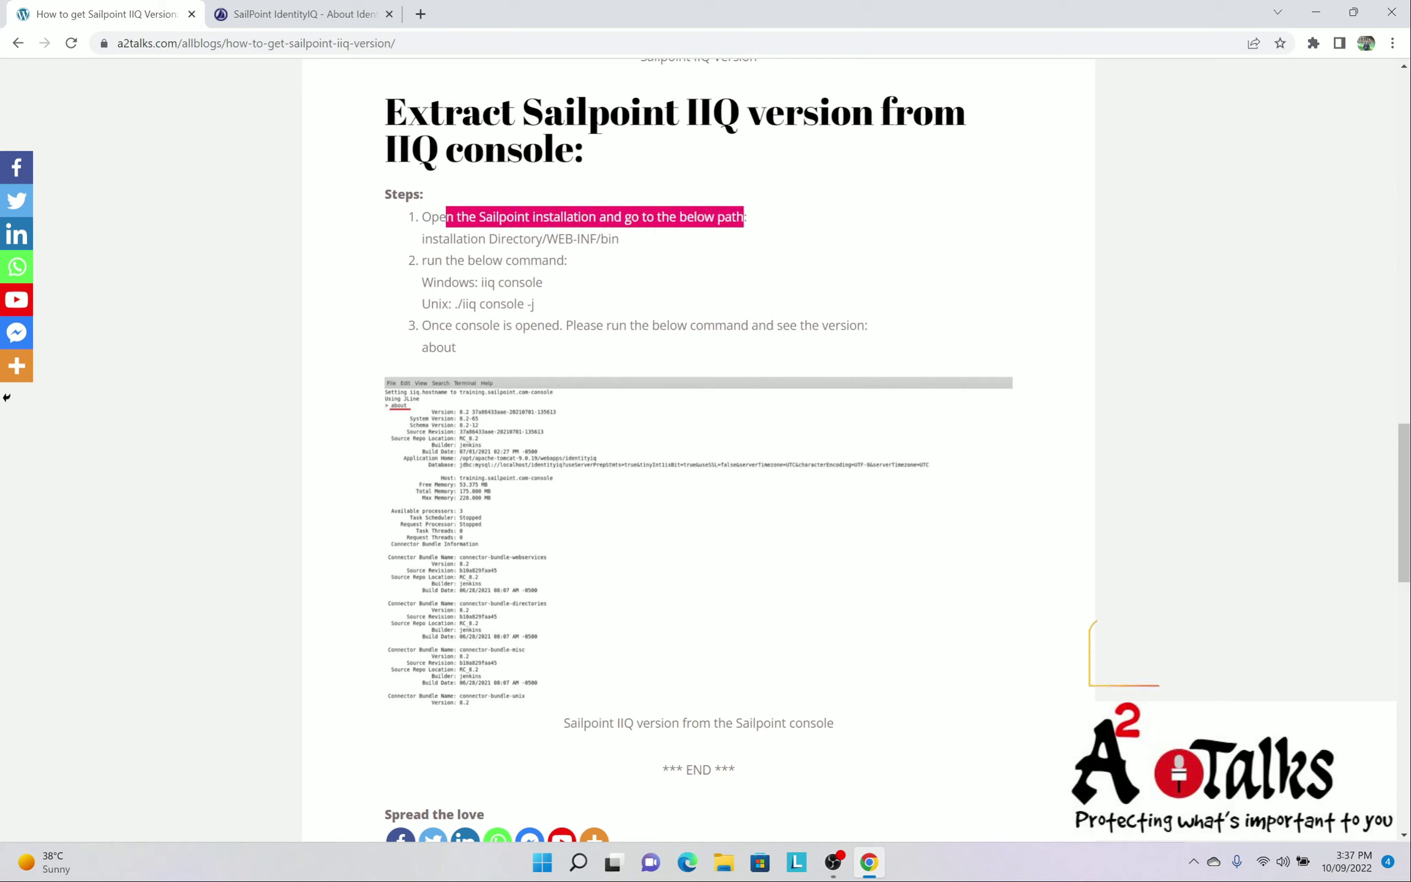
drag(543, 239, 624, 243)
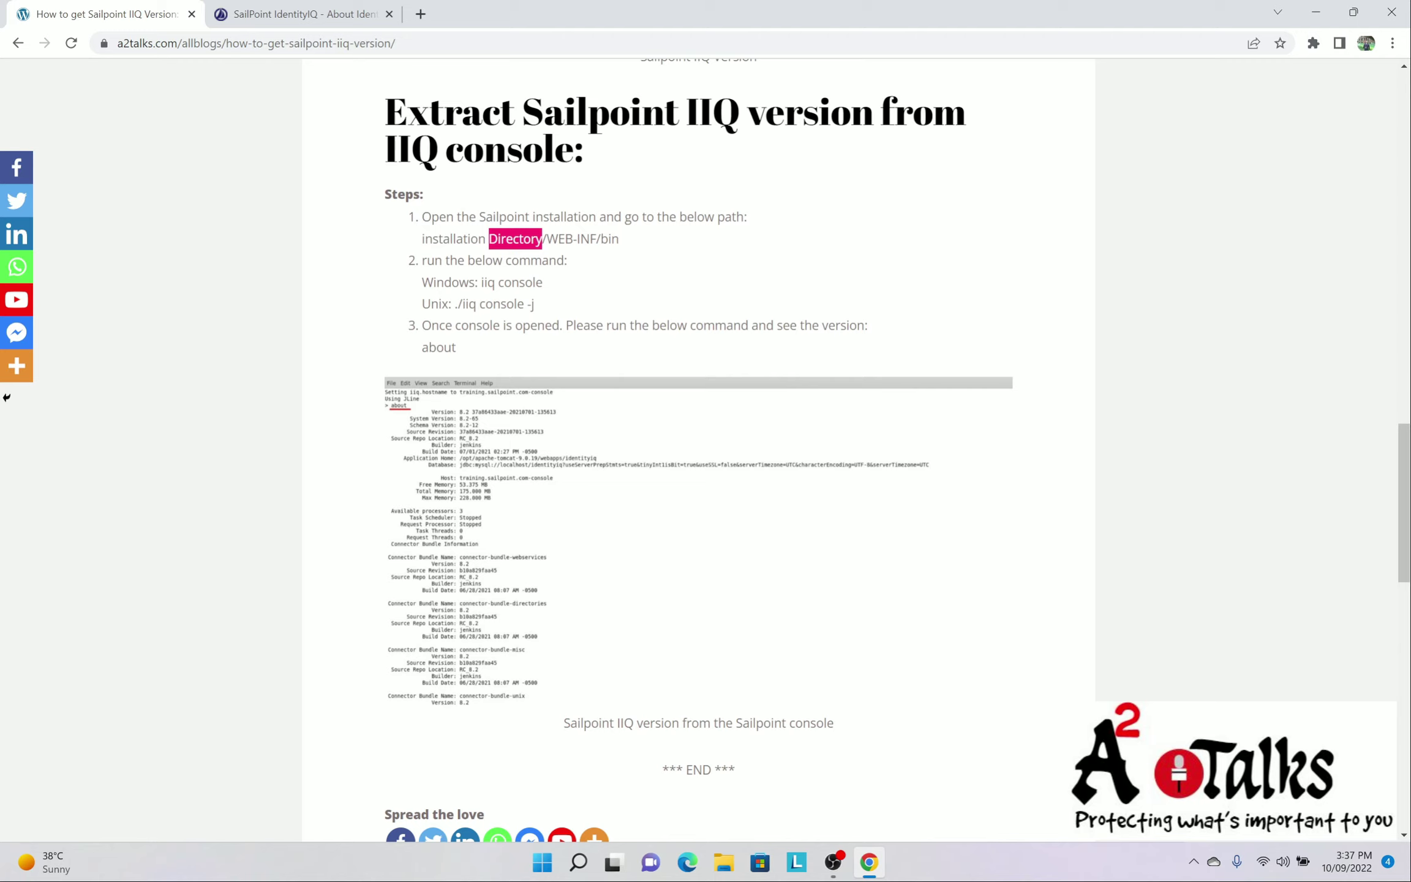
drag(547, 239, 635, 246)
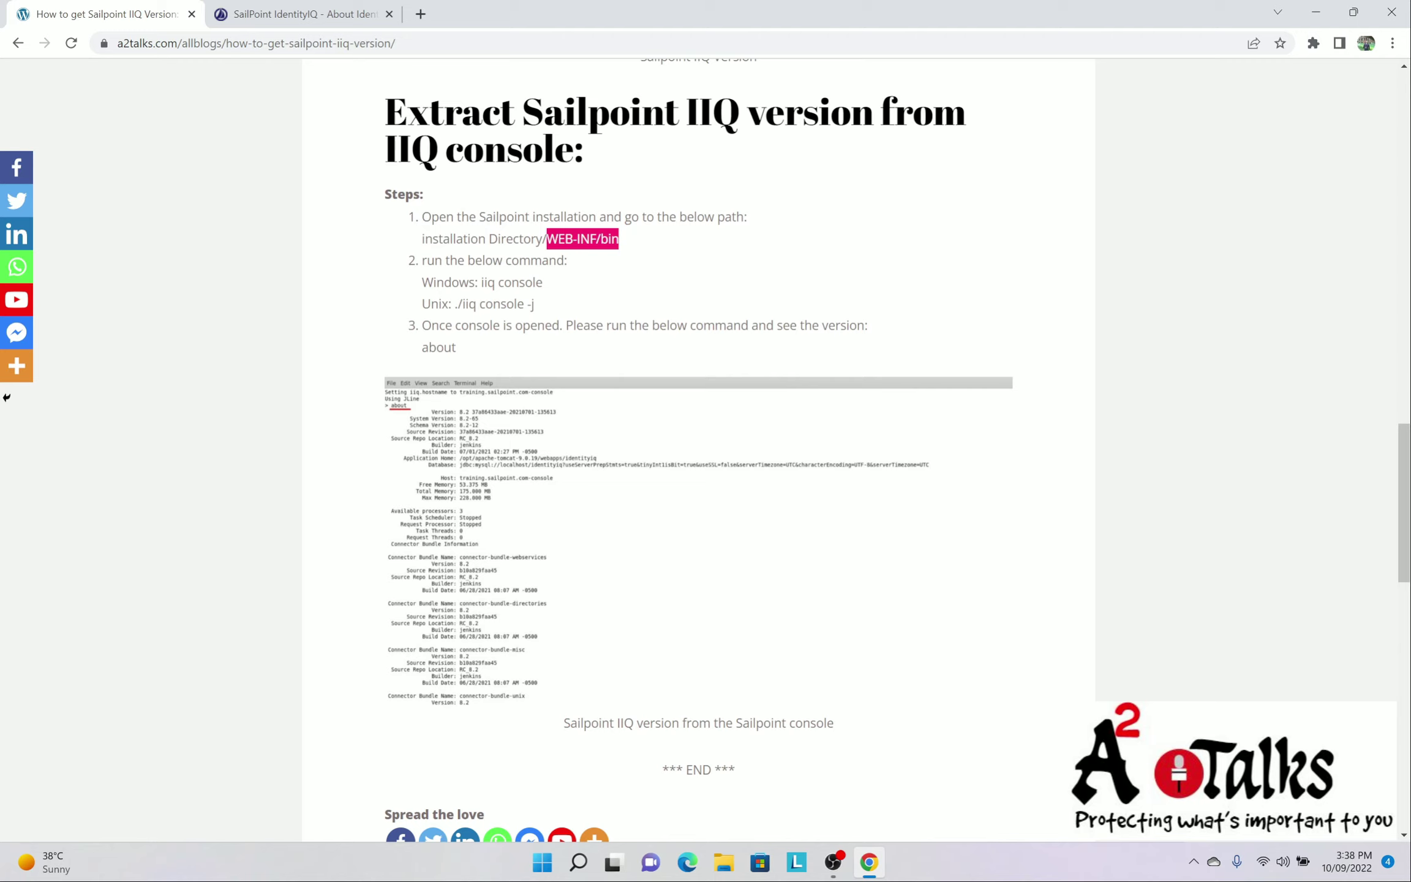
drag(455, 304, 595, 313)
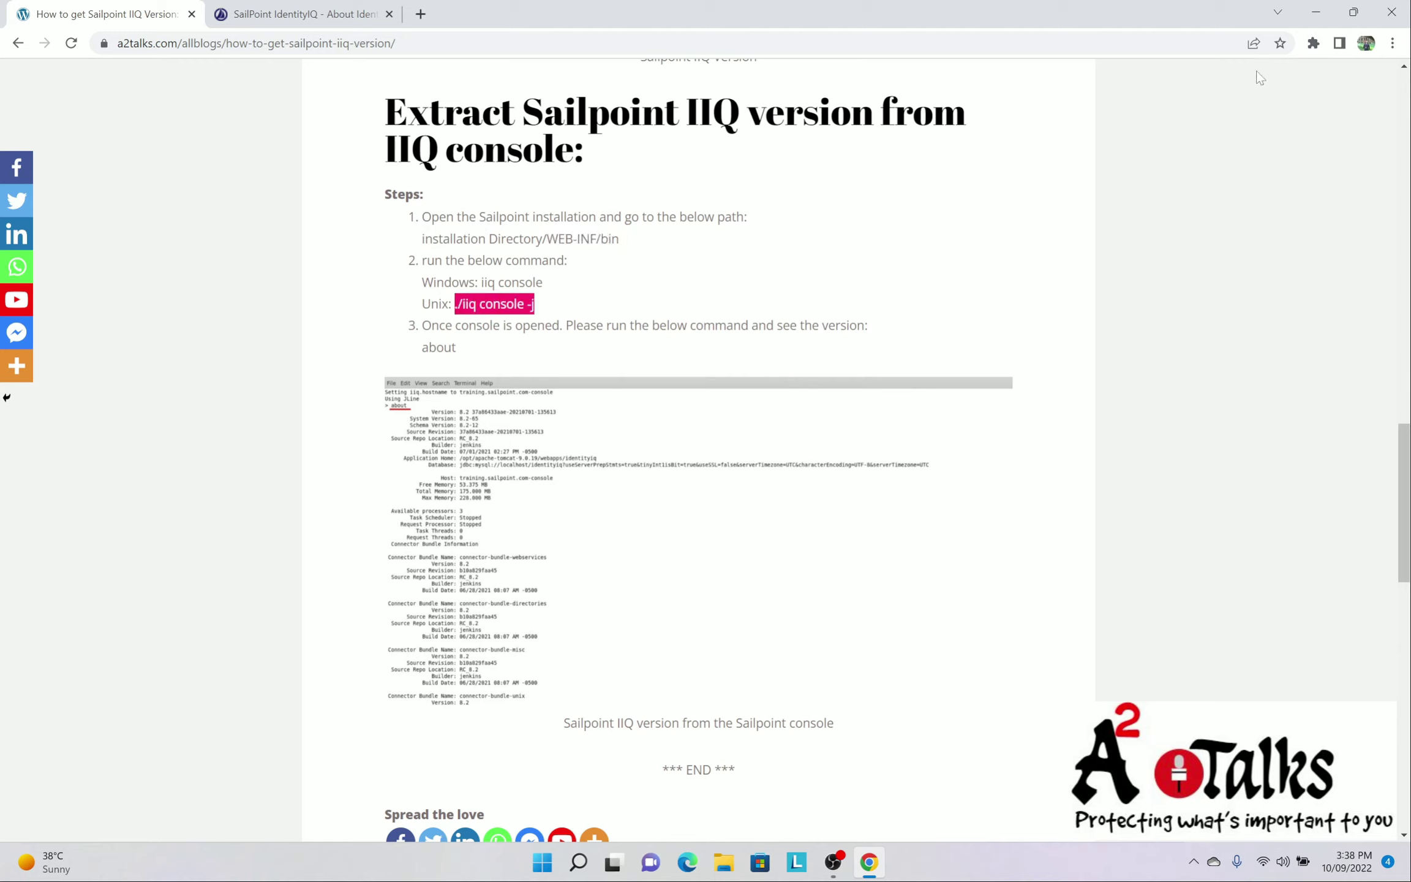
click(1353, 13)
Open MobaXterm and log in as root to the 192.168.0.110 session
click(1217, 188)
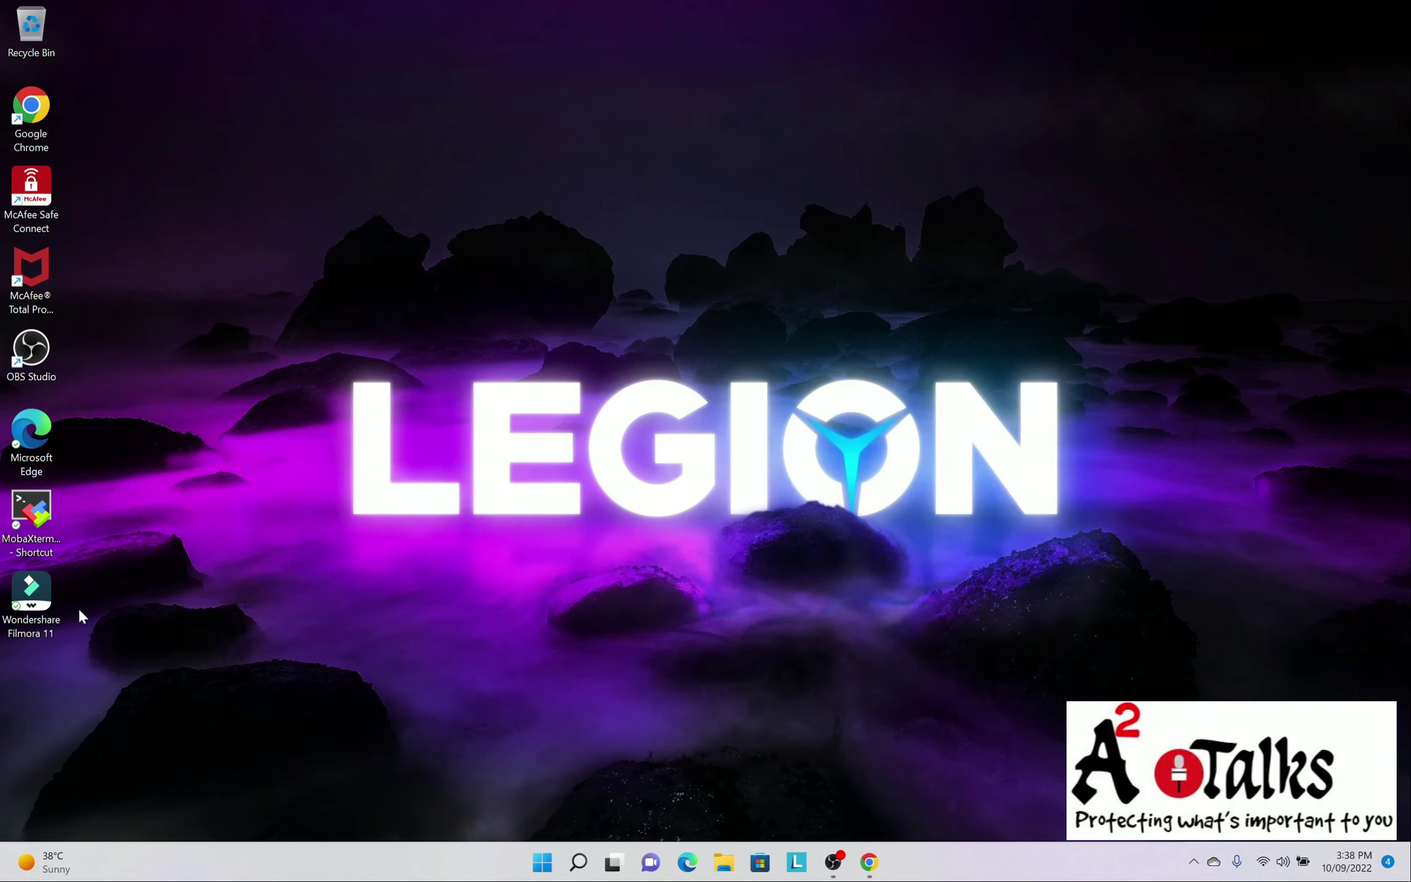
click(51, 517)
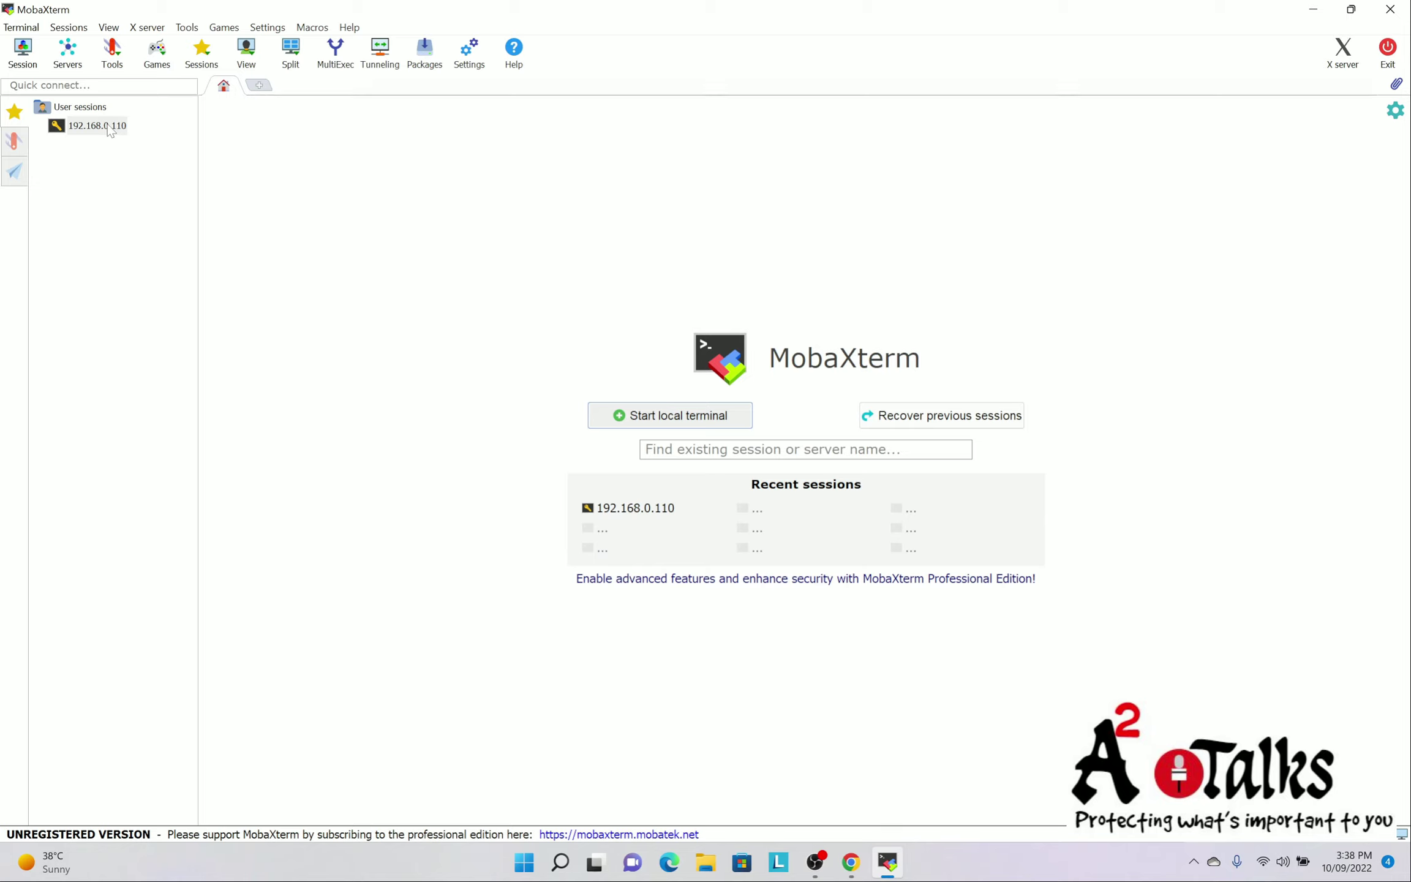
double_click(110, 129)
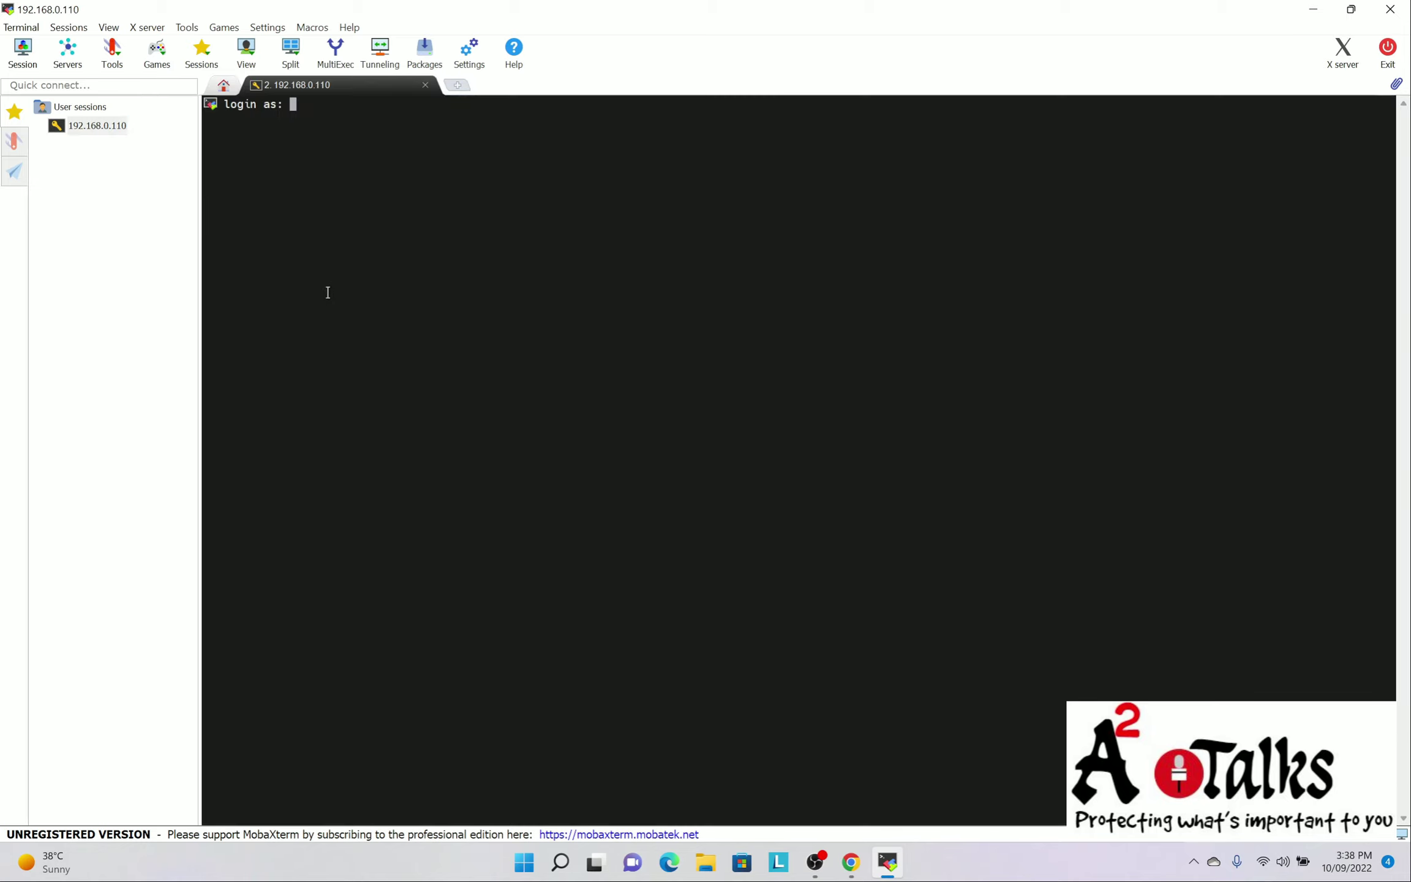
text(root)
key(Return)
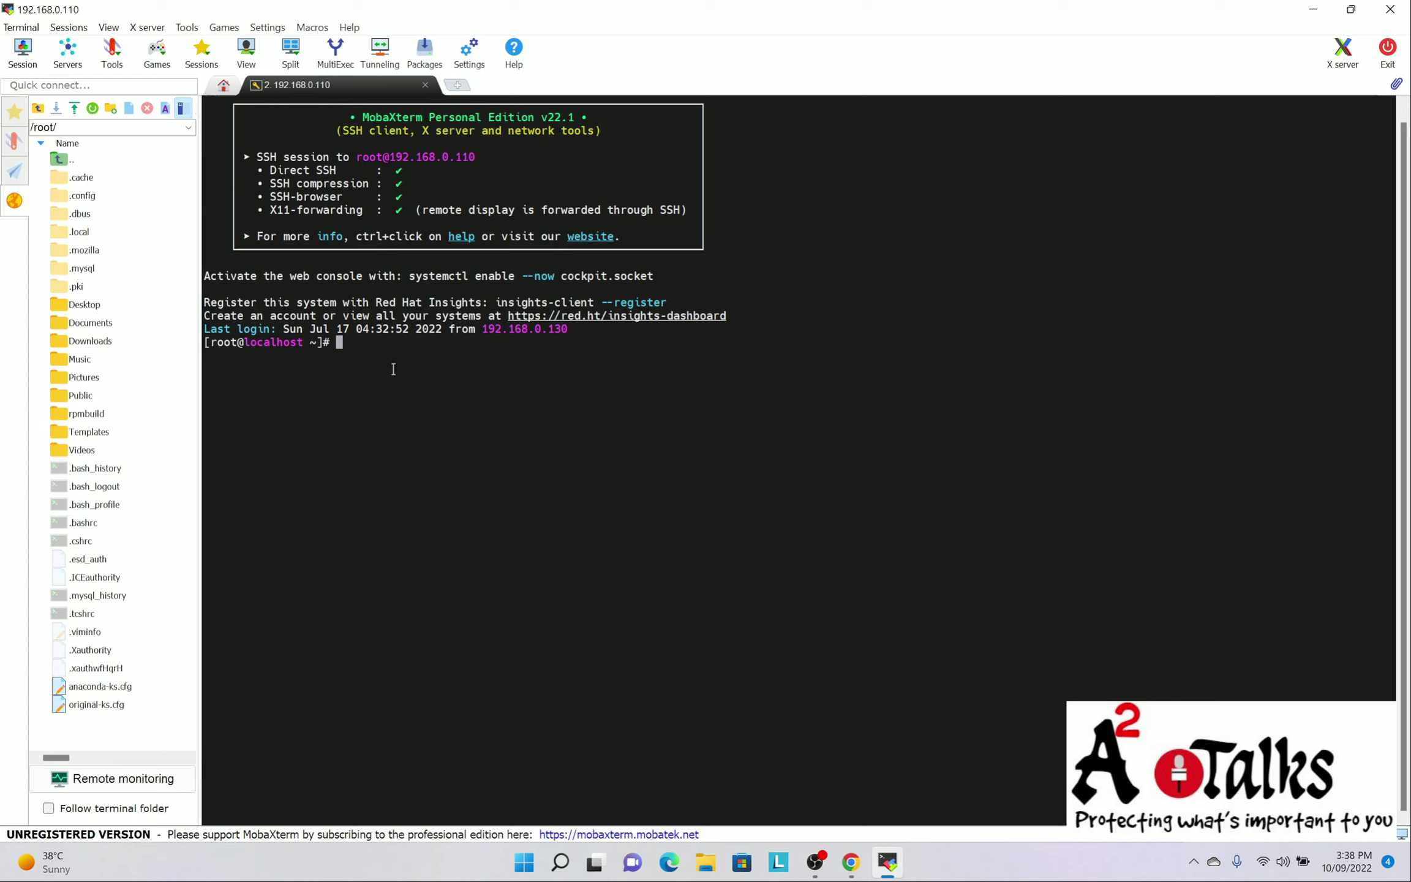
Move into /ap01/tomcat, listing each directory's contents
text(cd /ap01/)
key(Return)
text(ls)
key(Return)
text(cd)
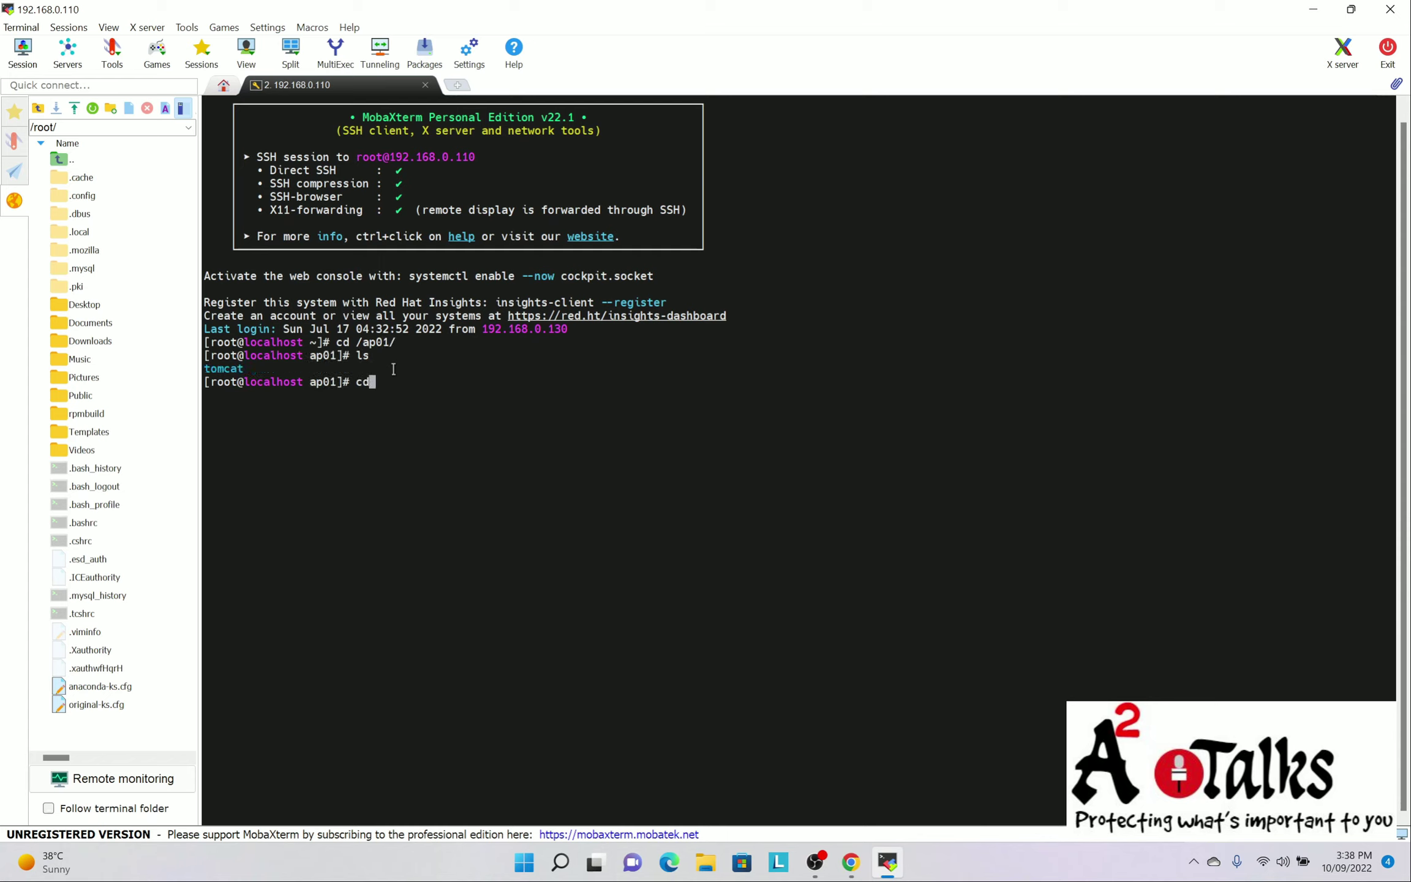
text( tom)
key(Tab)
key(Return)
text(ls)
key(Return)
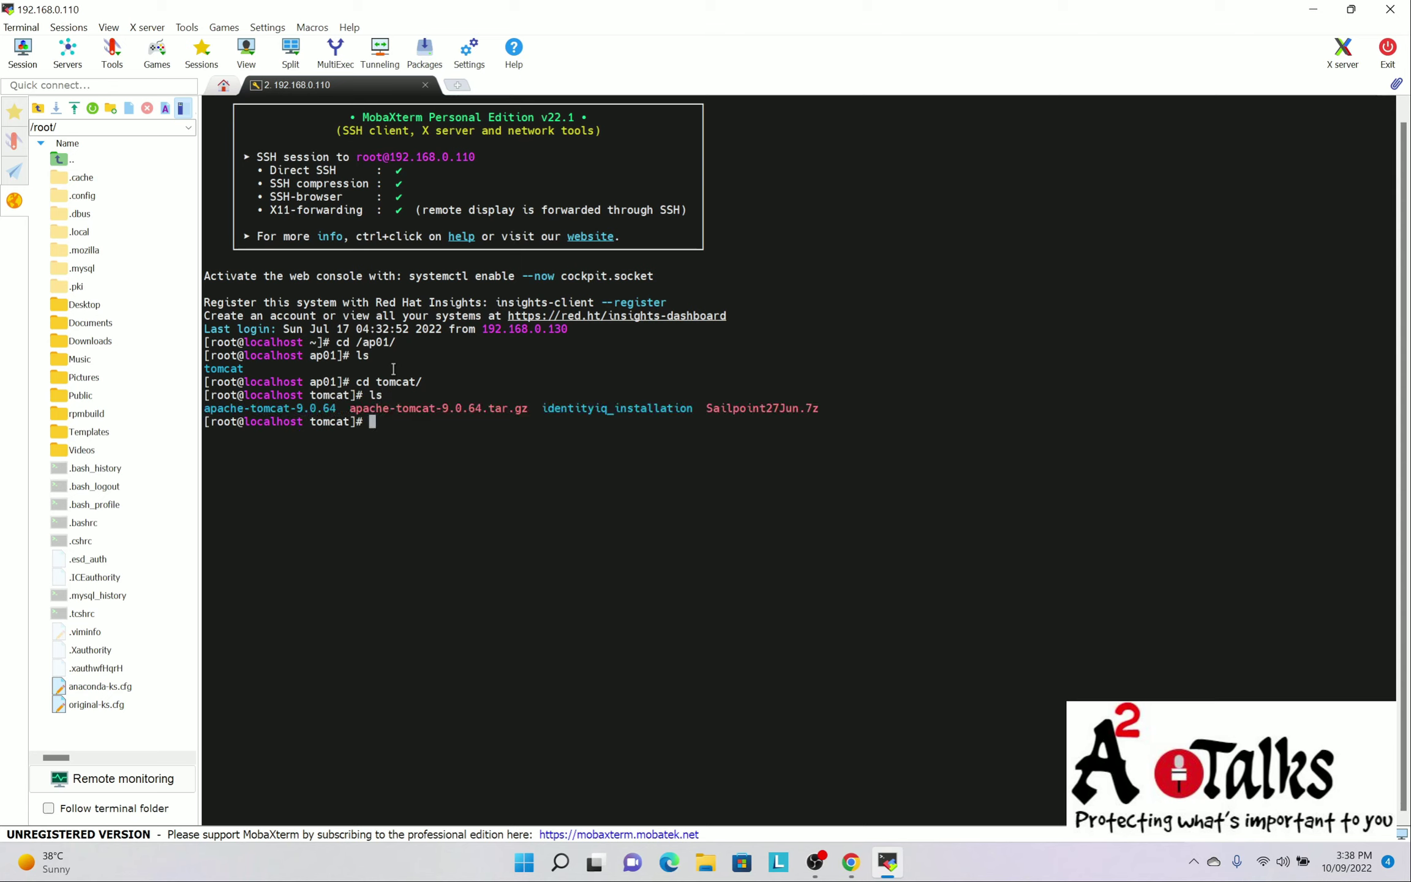
Move into apache-tomcat-9.0.64 and list its contents
text(cd a[)
key(BackSpace)
text(pa)
key(Tab)
key(Return)
text(ls)
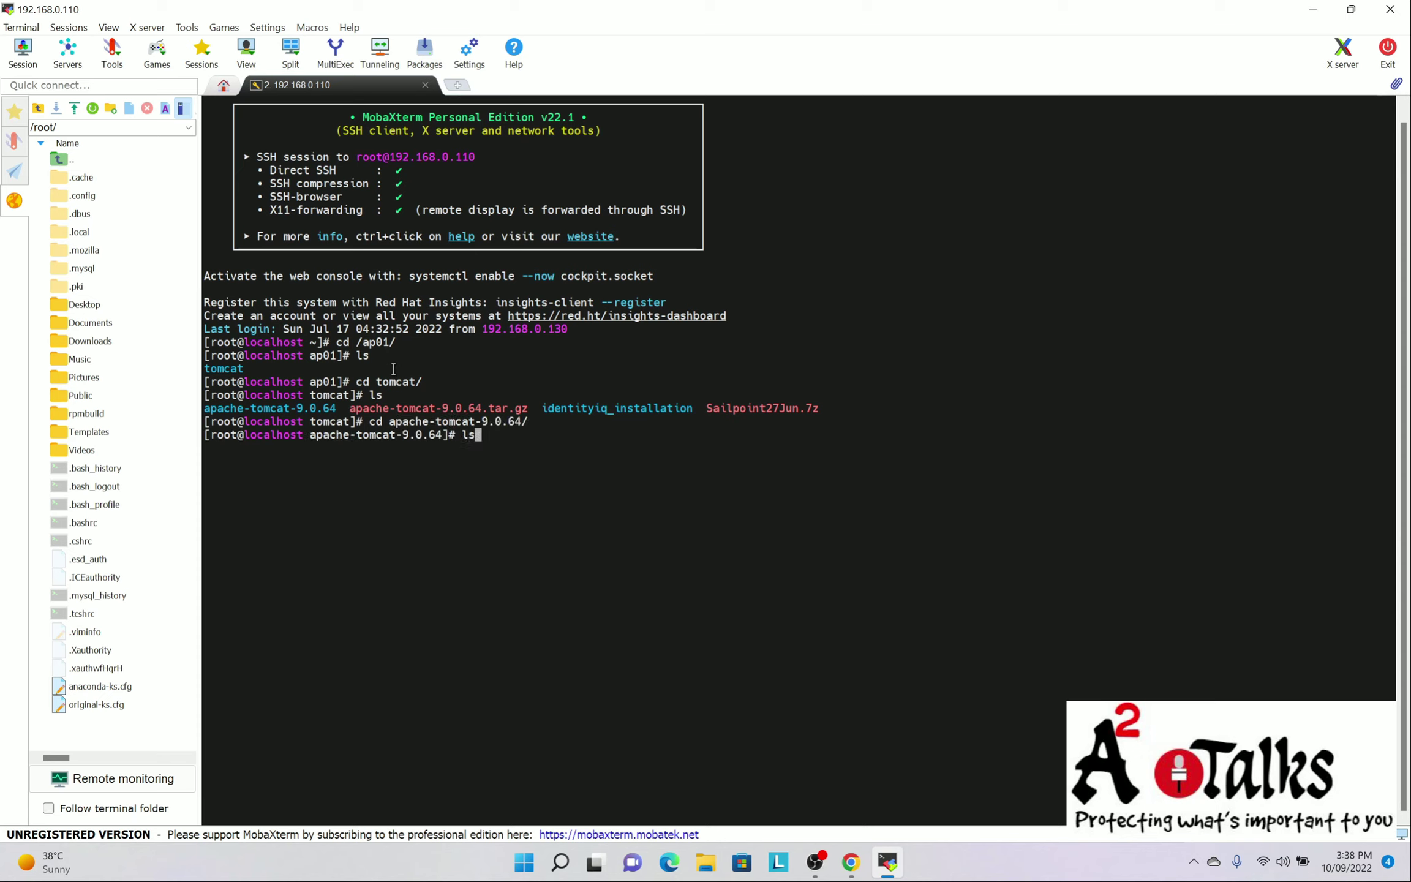
key(Return)
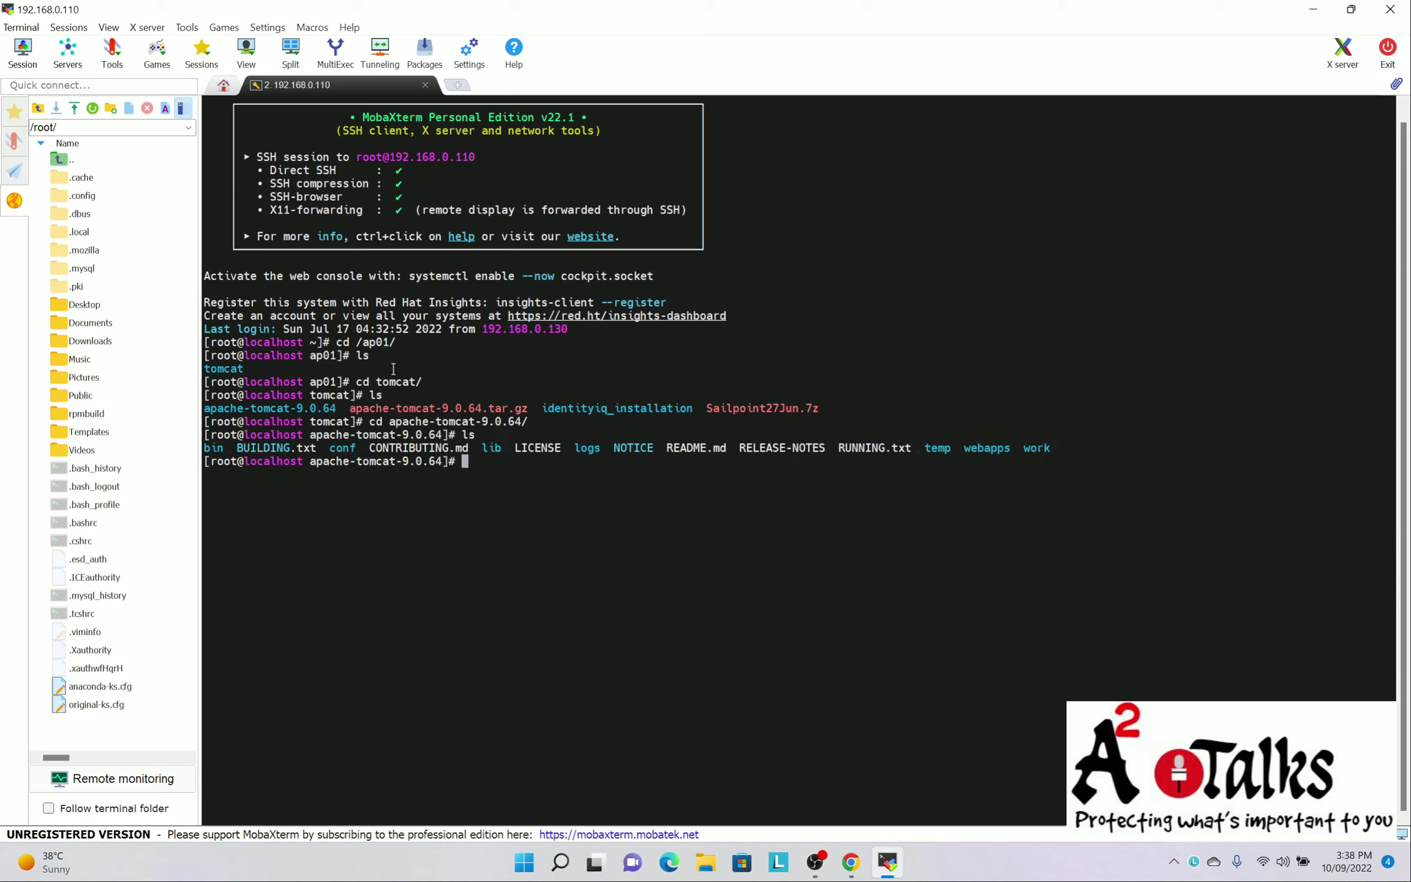
Change directory to webapps/identityiq/WEB-INF/bin using tab completion
text(cd we)
key(Tab)
text(i)
key(Tab)
text(W)
key(Tab)
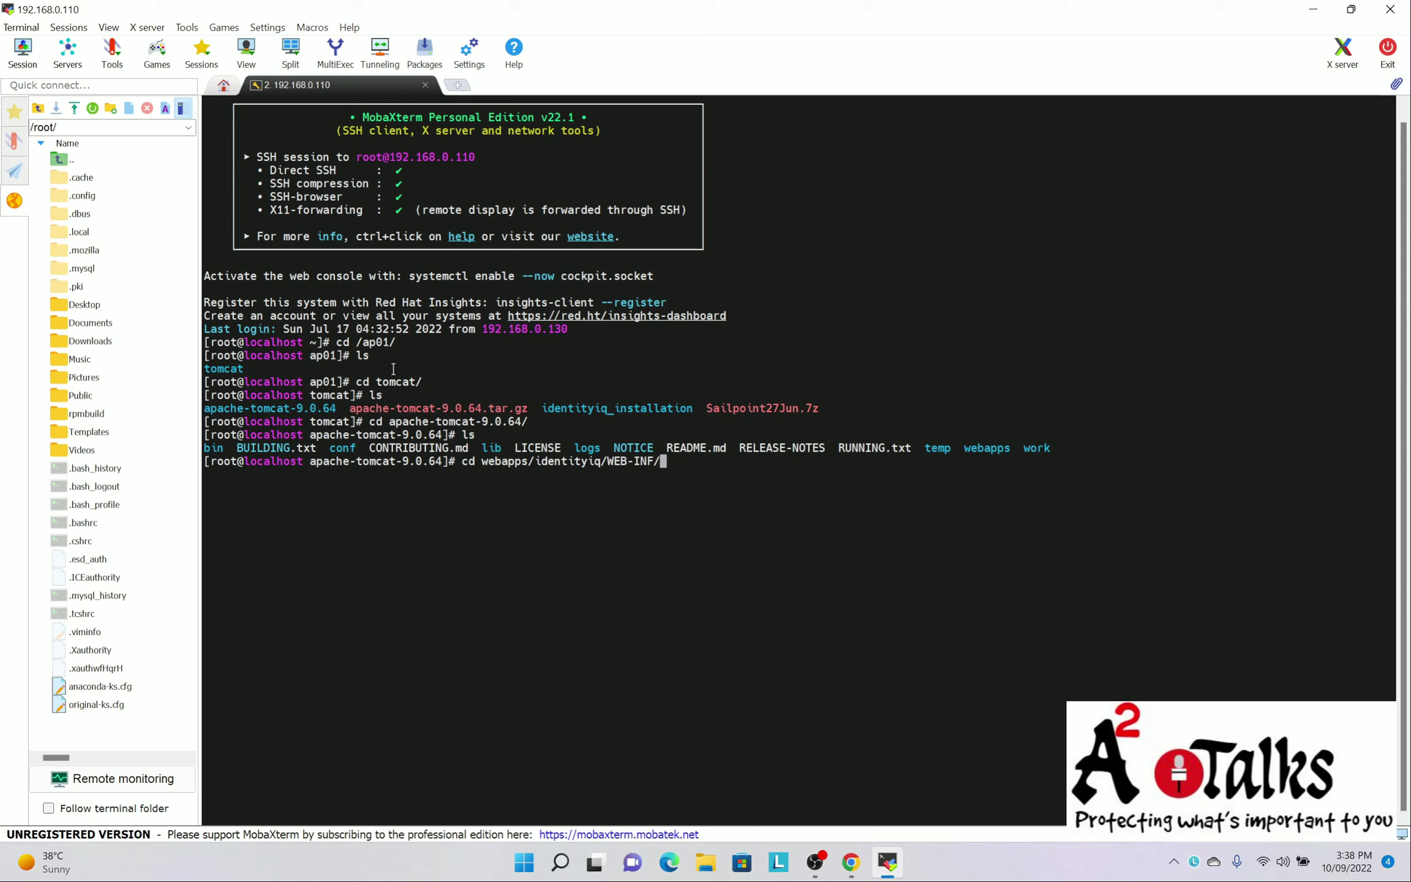
text(bi)
key(Tab)
key(Return)
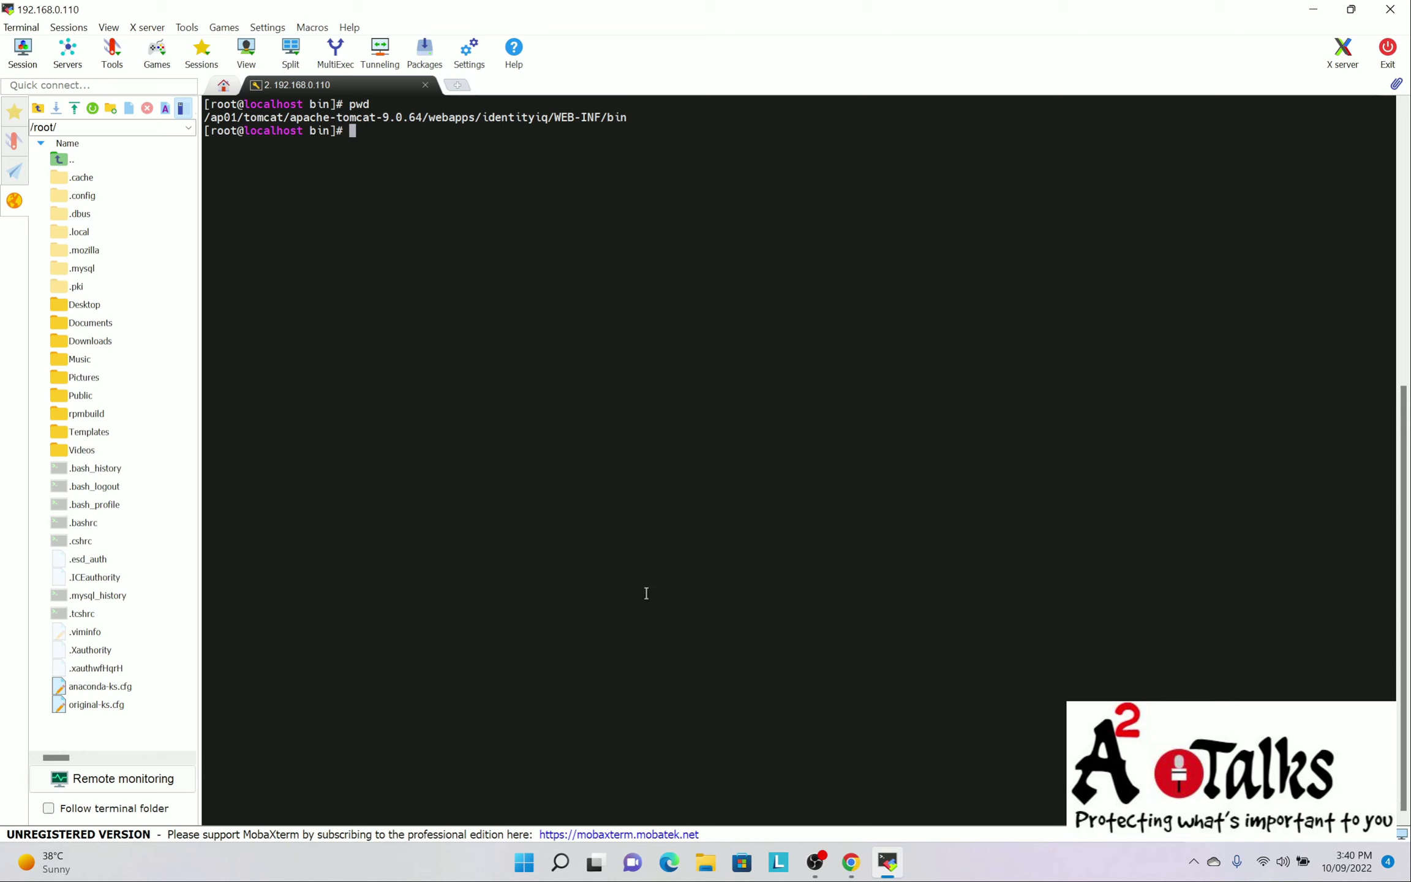
click(851, 863)
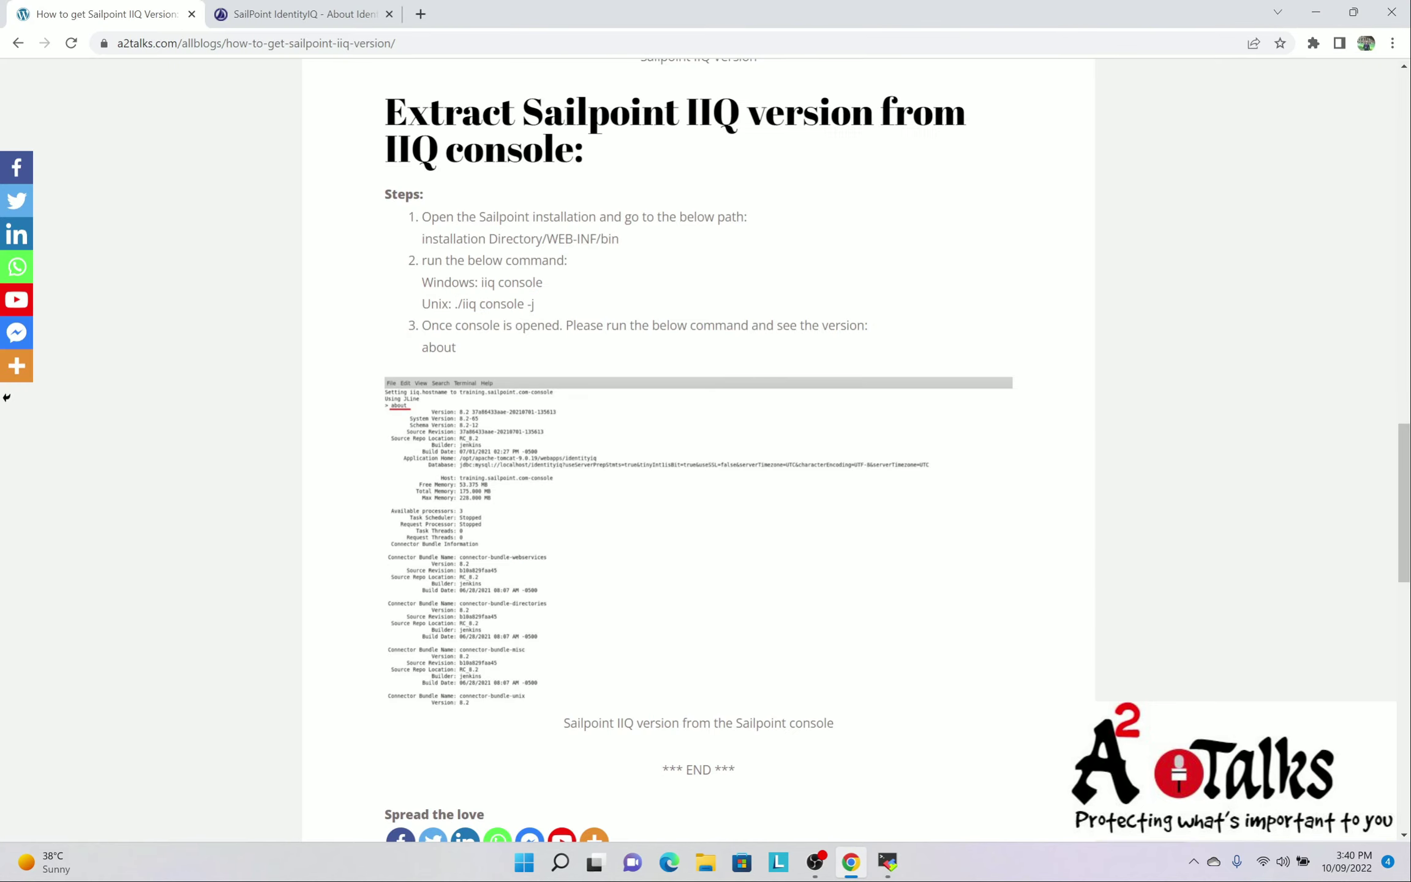
drag(434, 283, 452, 283)
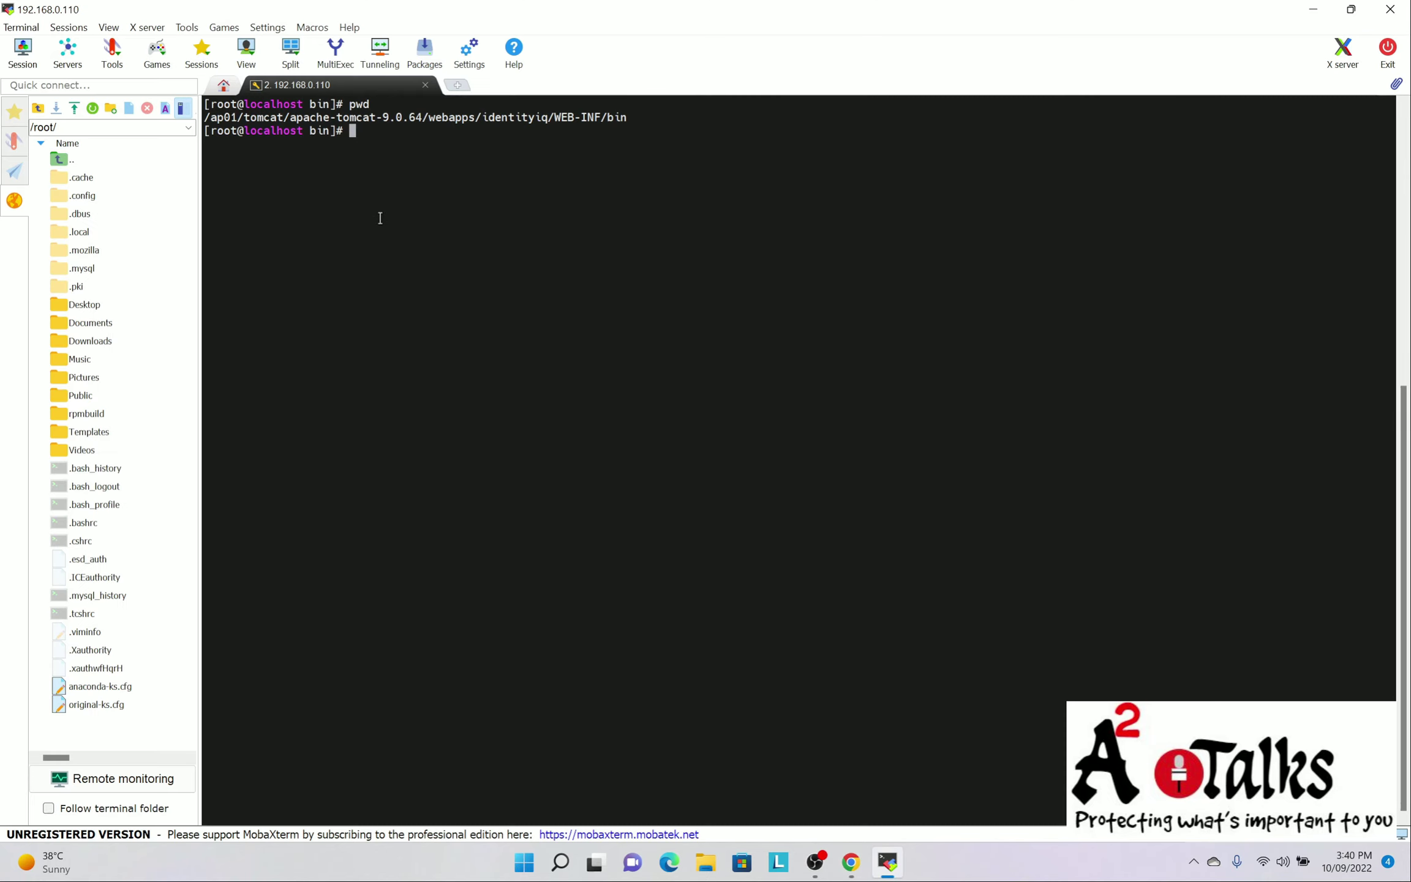
Run ./iiq console -j from WEB-INF/bin to start the IdentityIQ console
text(./iiq console -j)
key(Return)
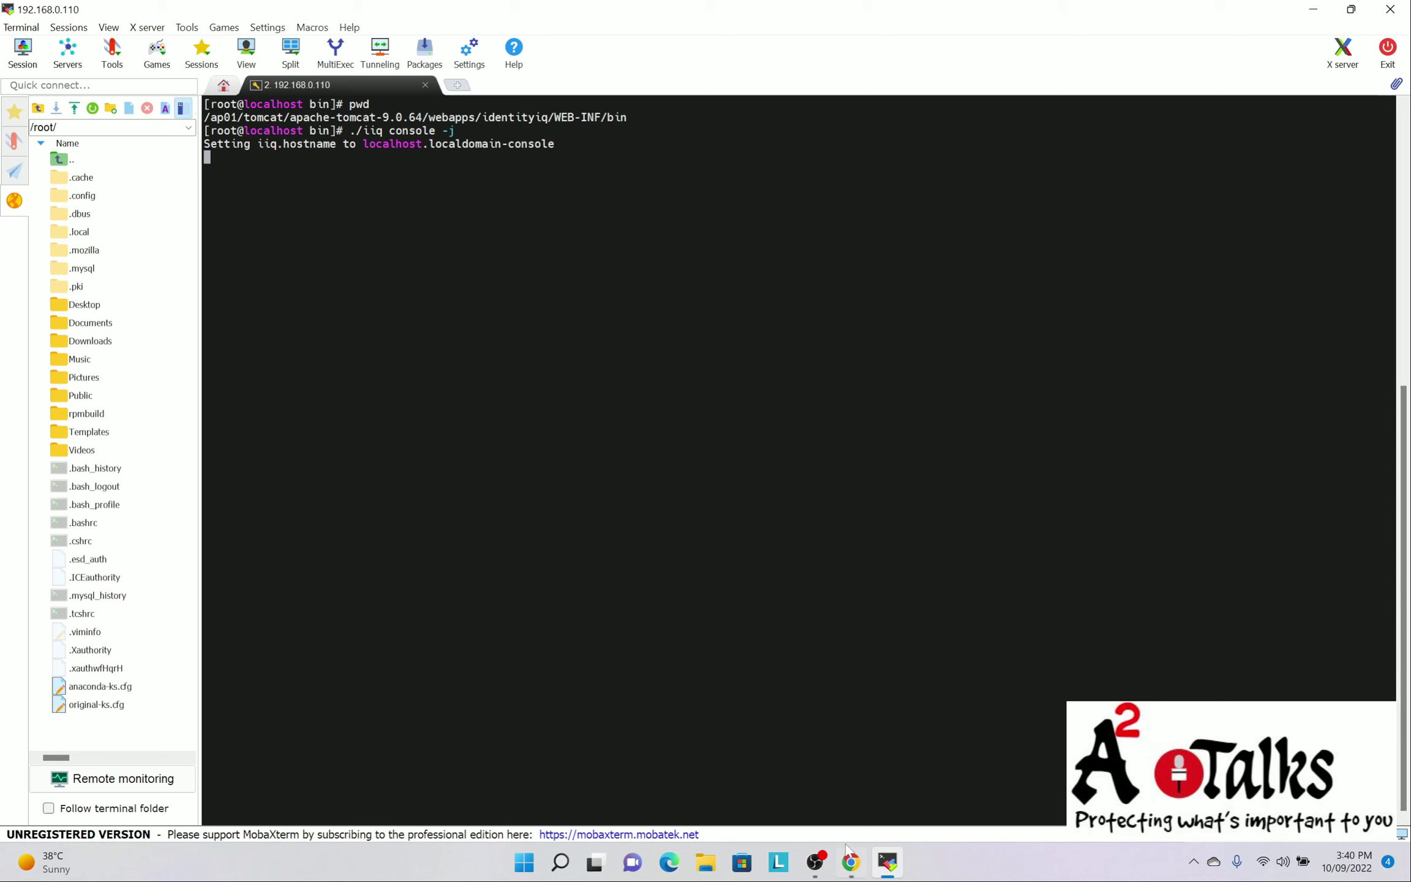
click(853, 864)
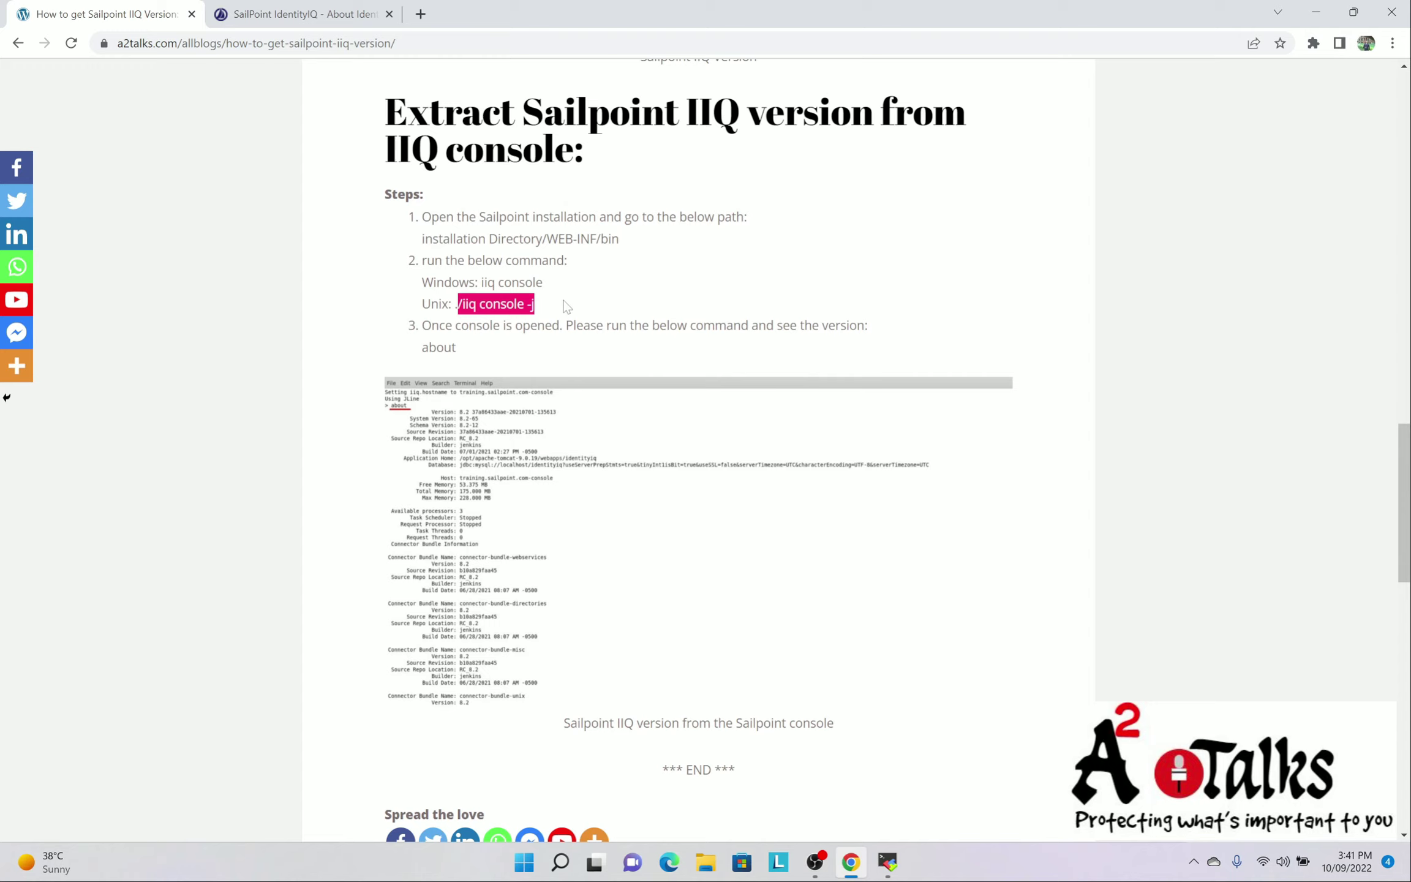
Highlight the about command in the guide's step 3 and return to MobaXterm
drag(431, 325, 857, 325)
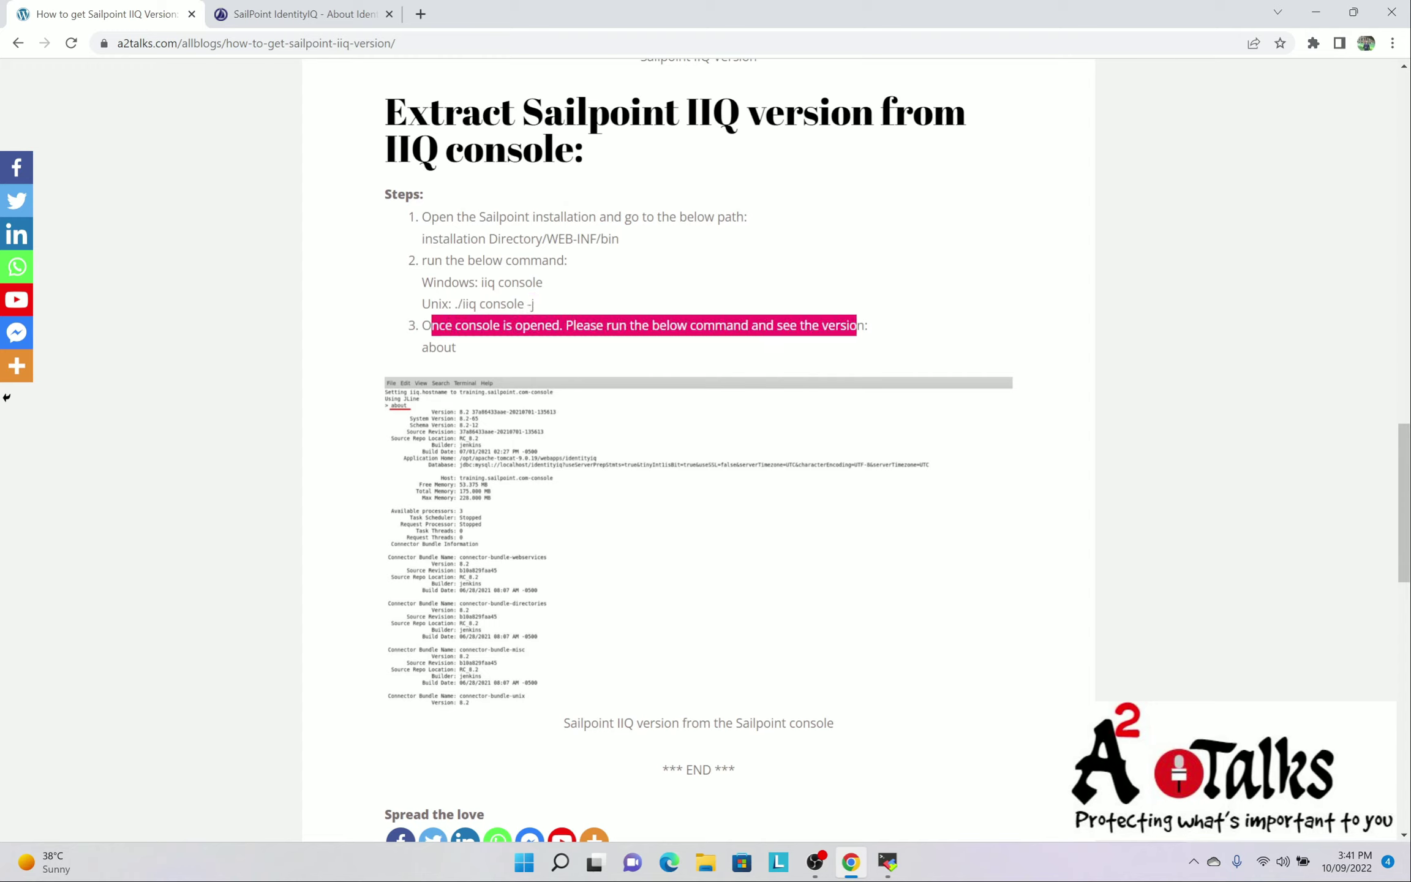
double_click(439, 347)
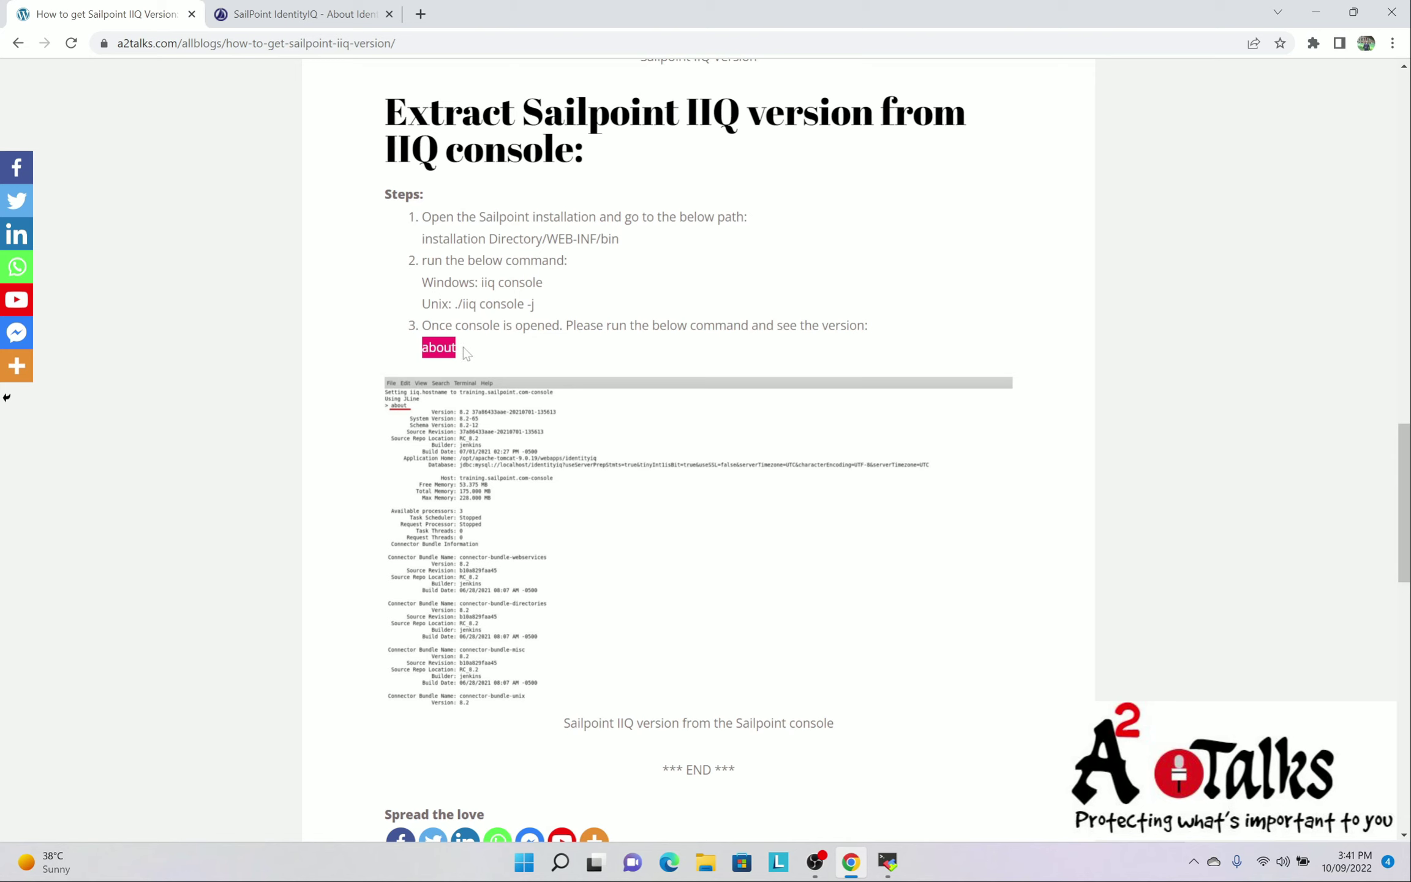
key(alt+Tab)
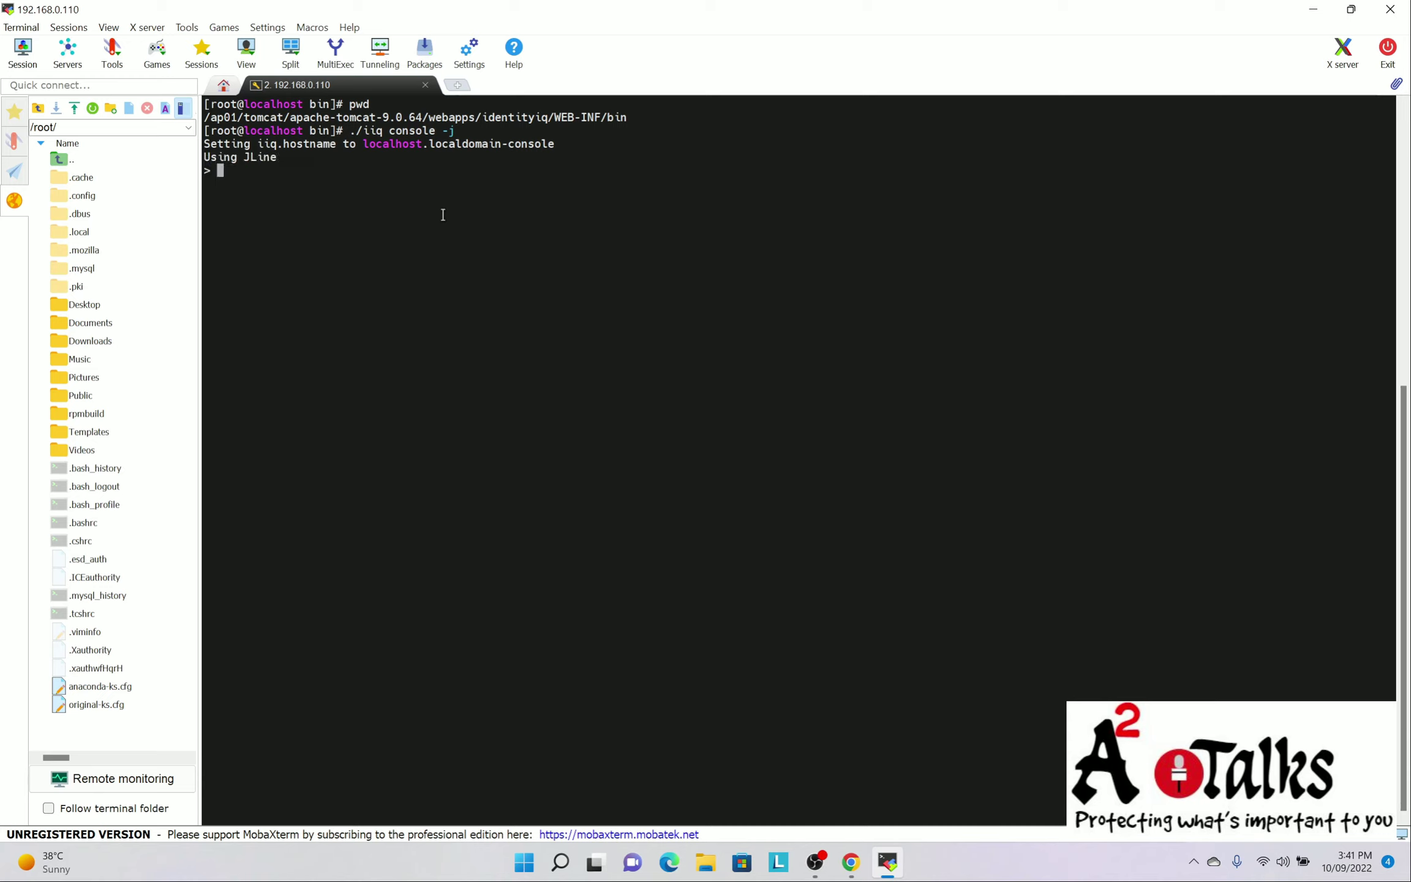
text(about)
key(Return)
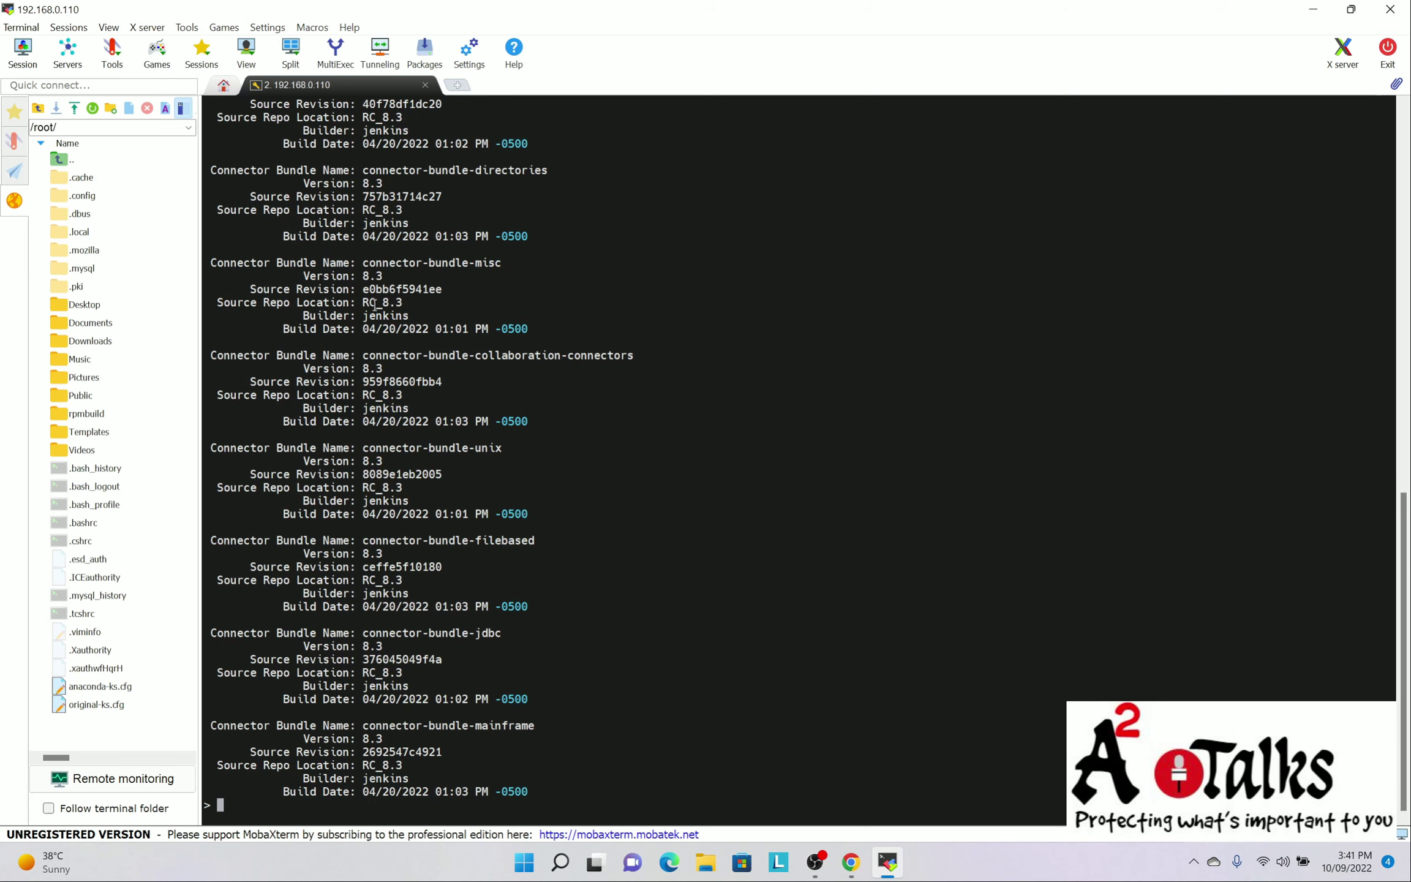
scroll(371, 481, up, 11)
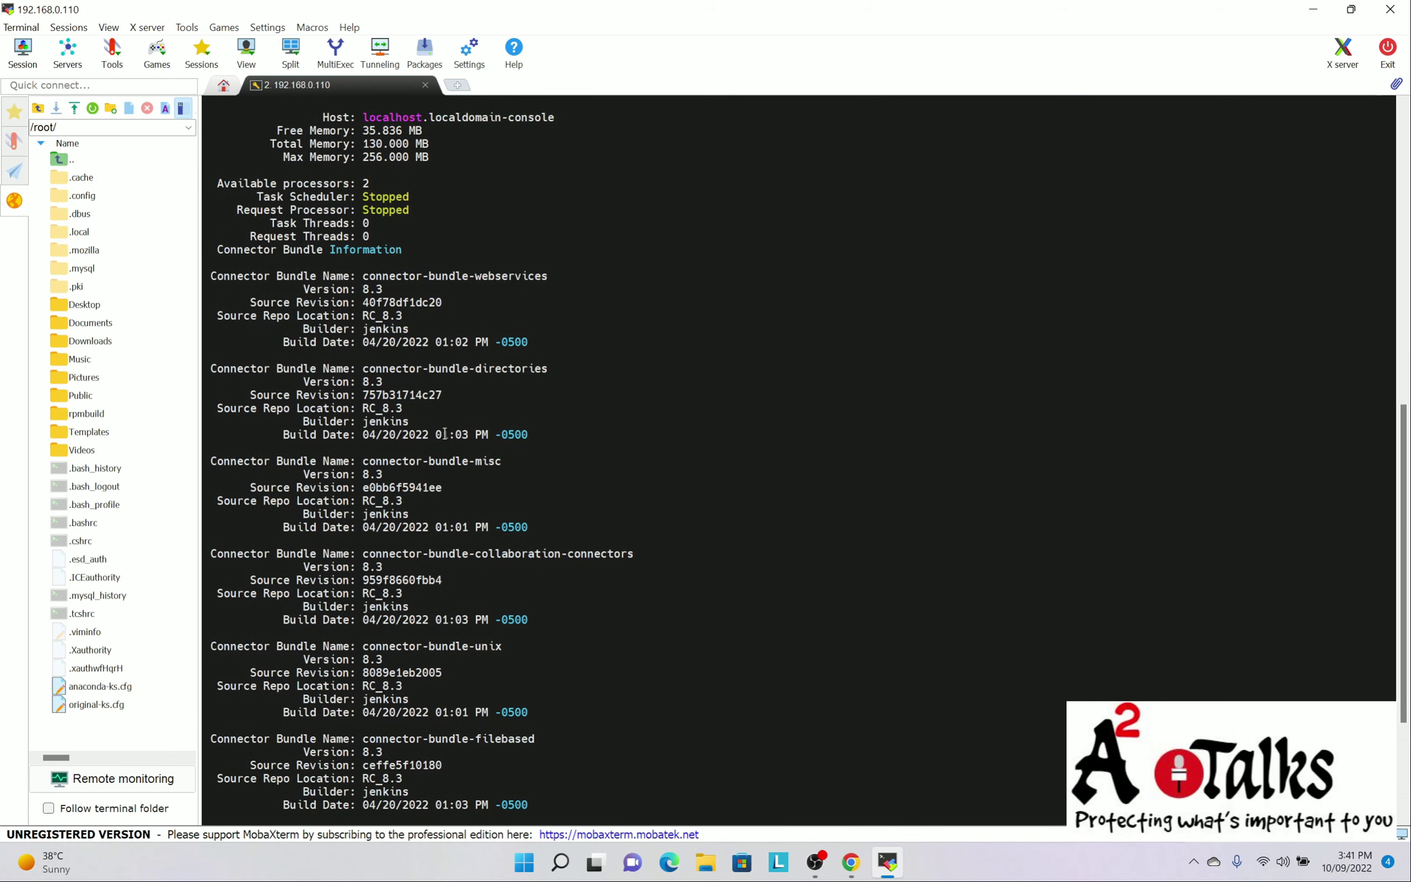
scroll(438, 394, up, 1)
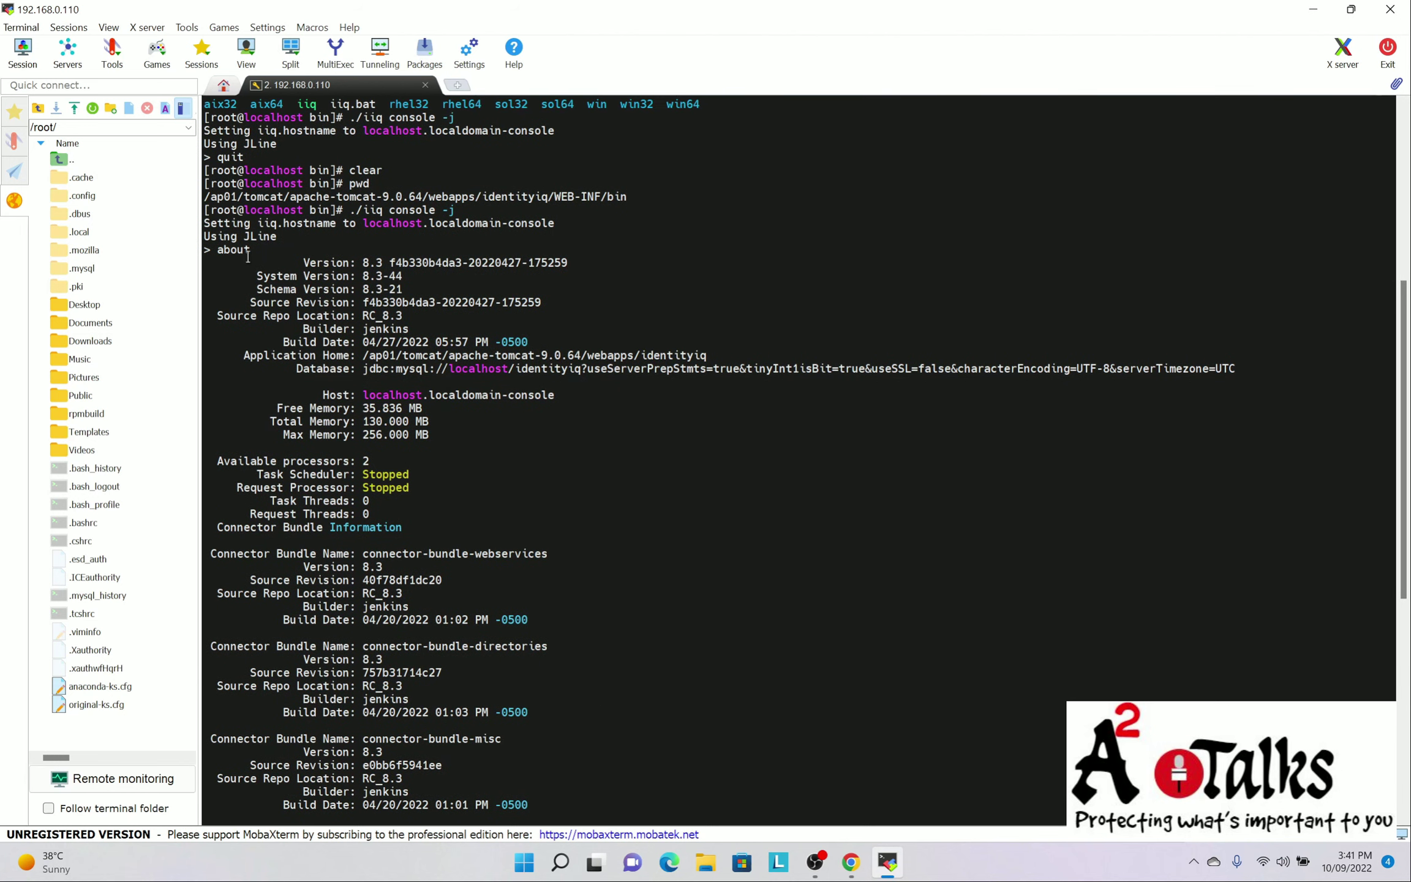
drag(305, 262, 568, 262)
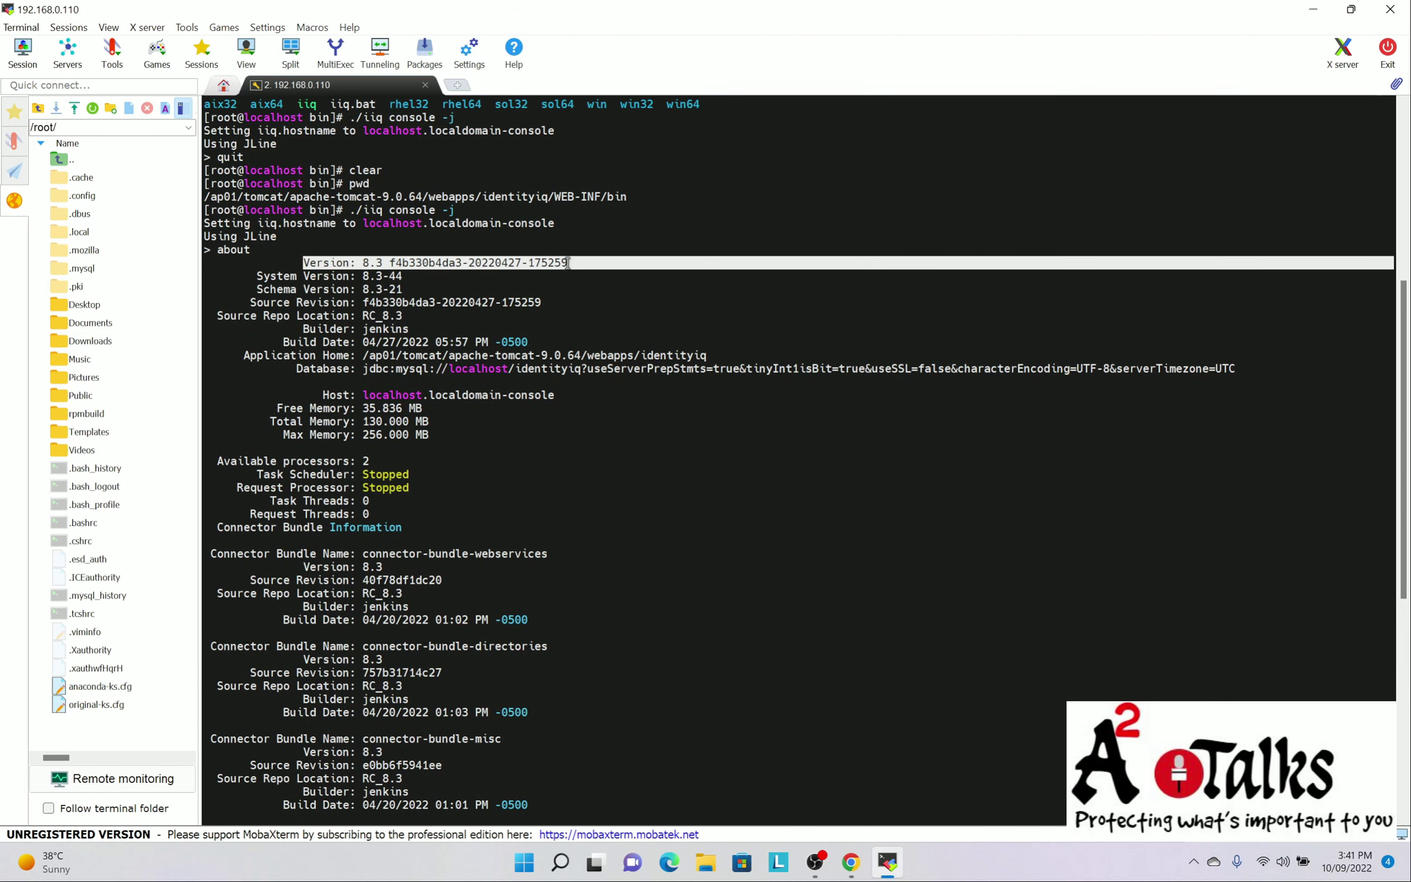